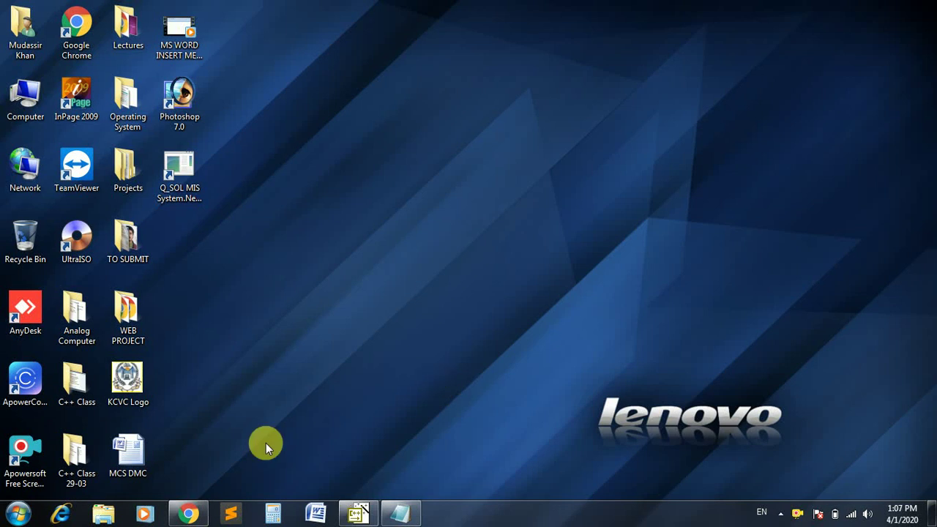
- Launch Microsoft Word 2007 from the taskbar so a blank Document1 opens
click(314, 510)
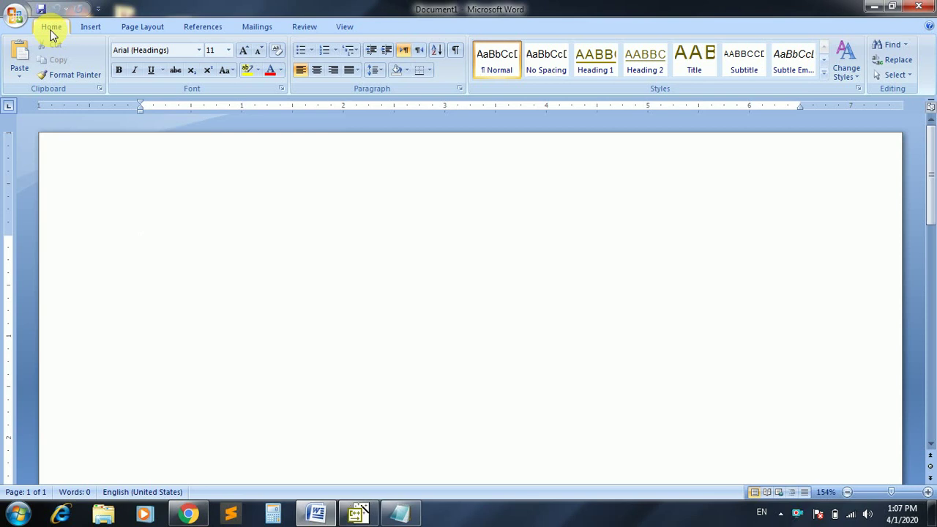
- Show the built-in Cover Page designs from the Insert ribbon
click(98, 31)
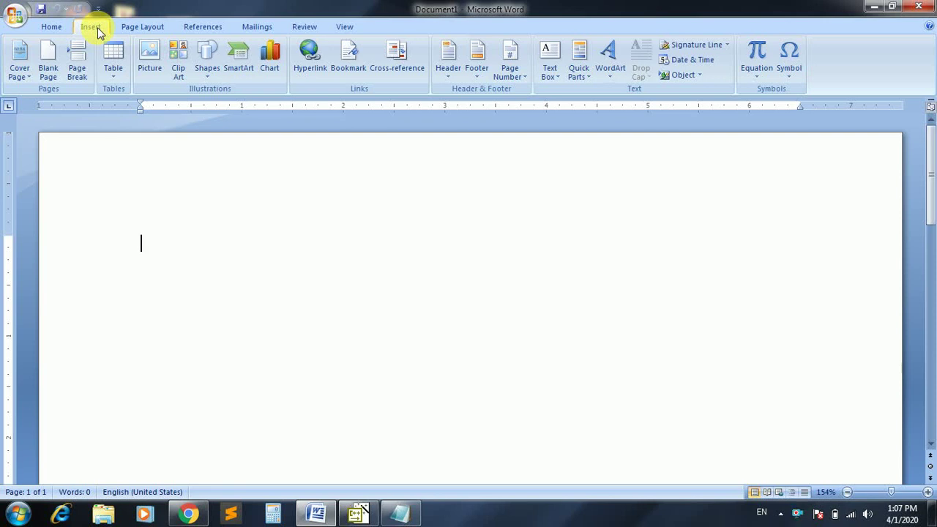
click(24, 74)
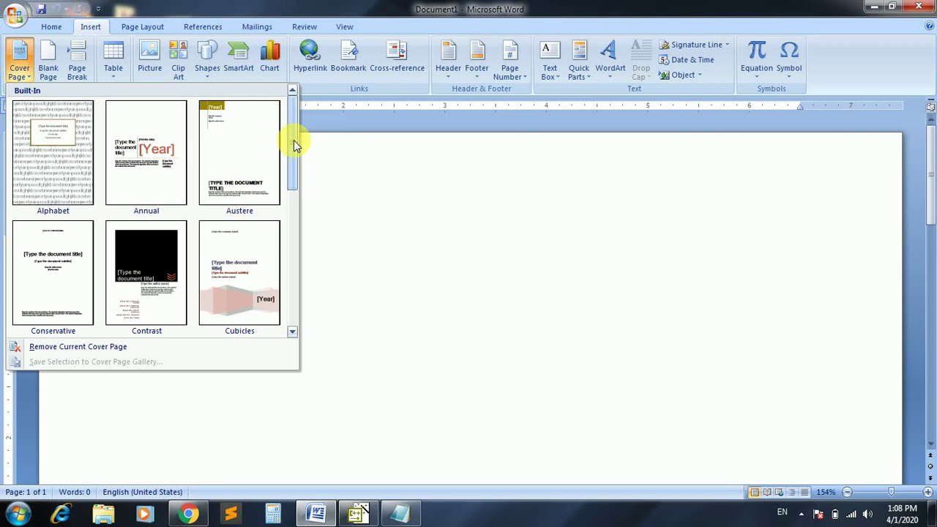
drag(294, 140, 292, 283)
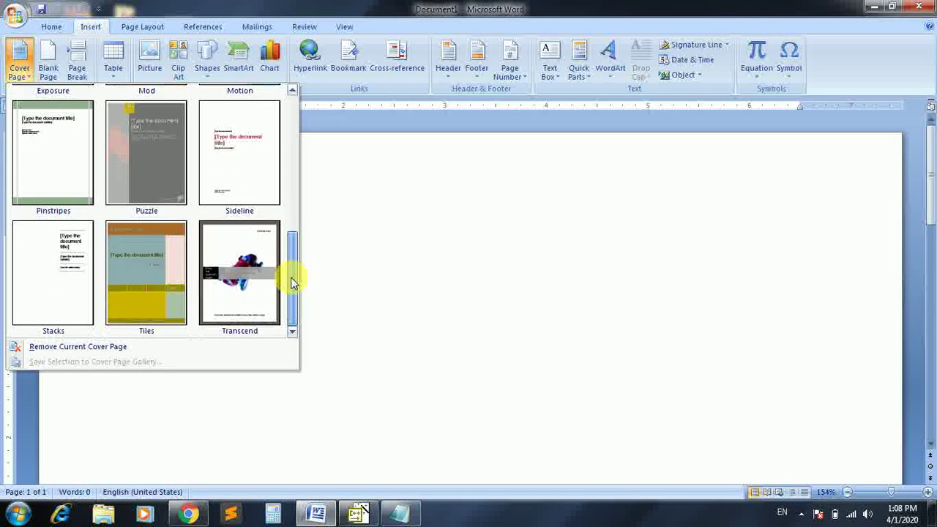
drag(292, 282, 336, 203)
click(337, 203)
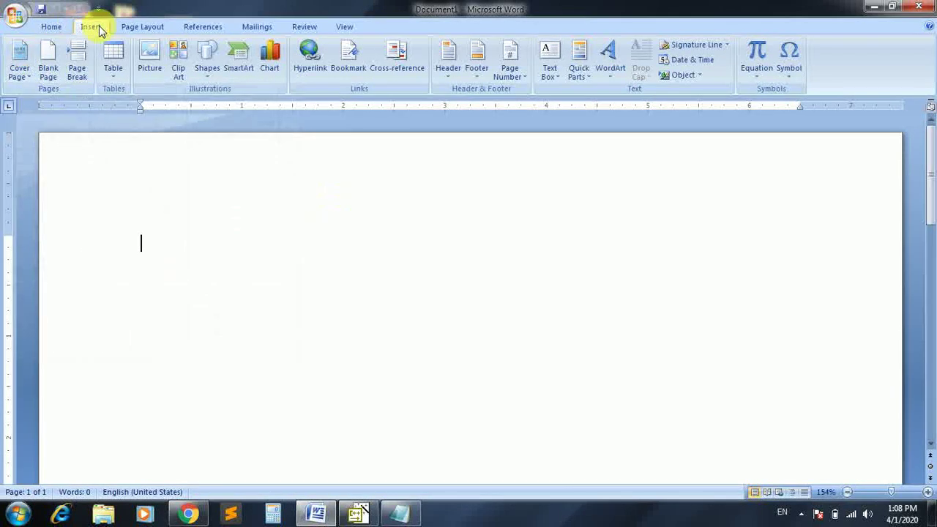
click(28, 71)
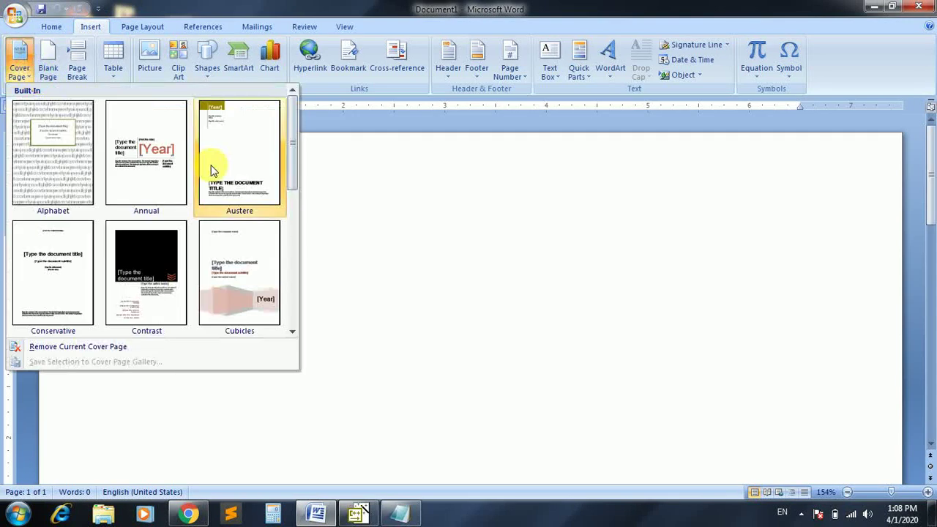
drag(292, 157, 294, 243)
- Insert the Mod cover page with title ENGLISH BOOK, subtitle FOR CLASS 7th, abstract KPK TEXT BOOK BOARD PESHAWAR
click(162, 201)
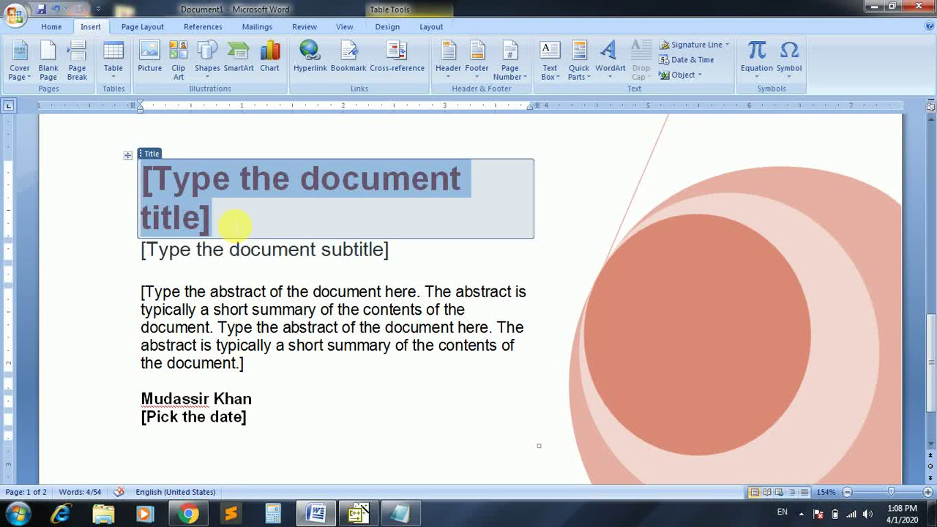
text(ENGLISH )
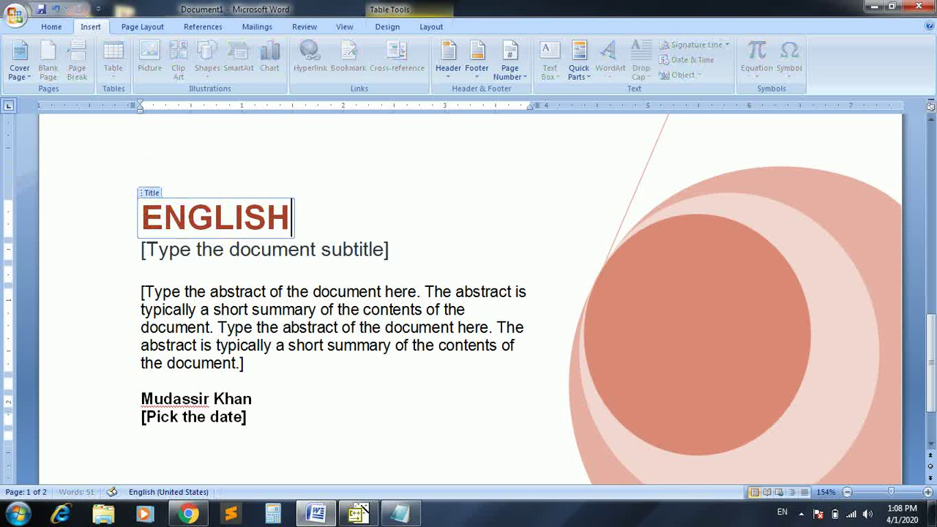
text(BOOK)
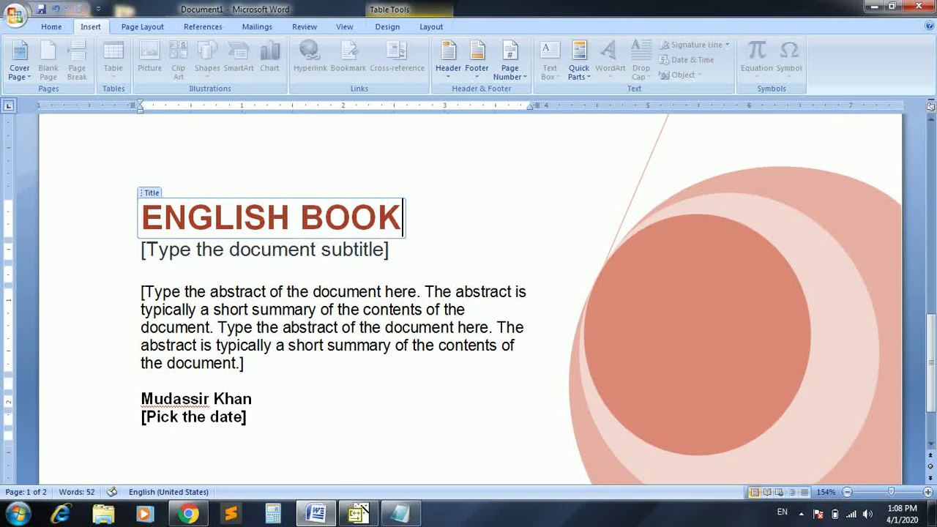
click(222, 253)
text(FOR)
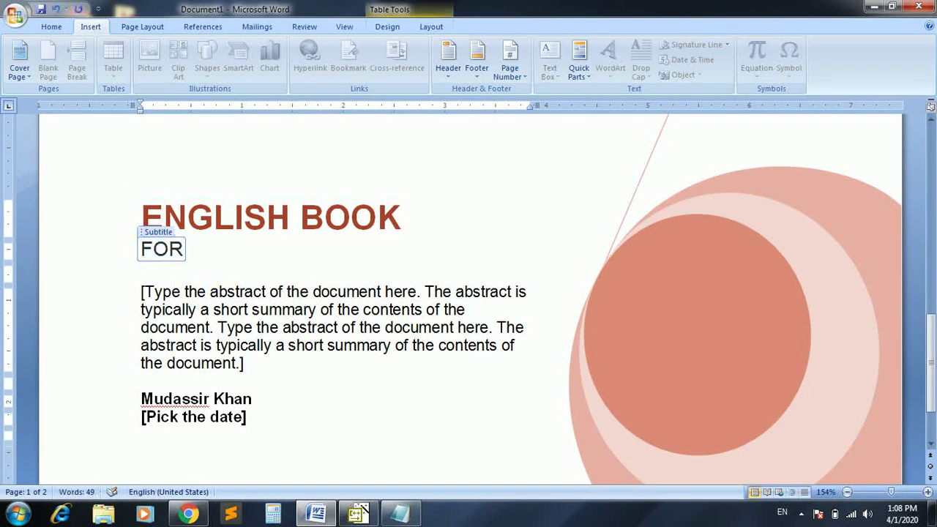
text( CLASS 7)
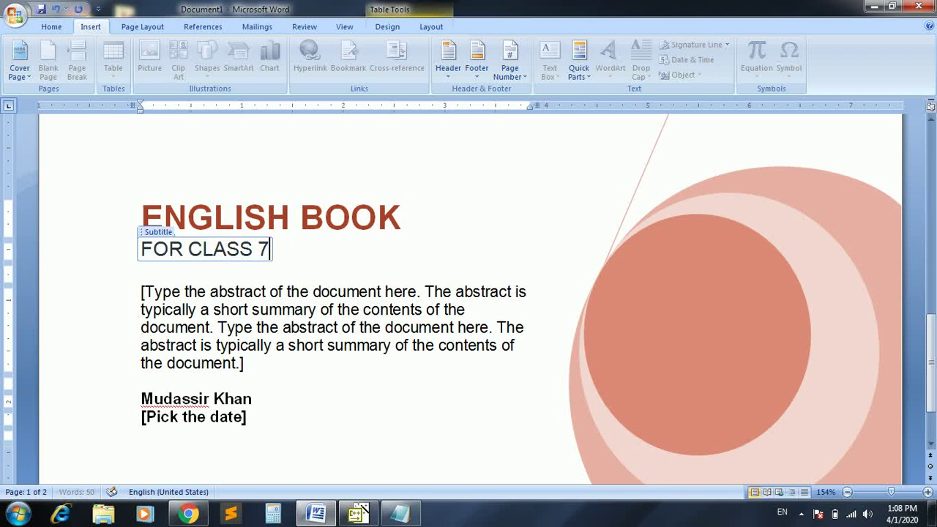
text(th)
click(204, 363)
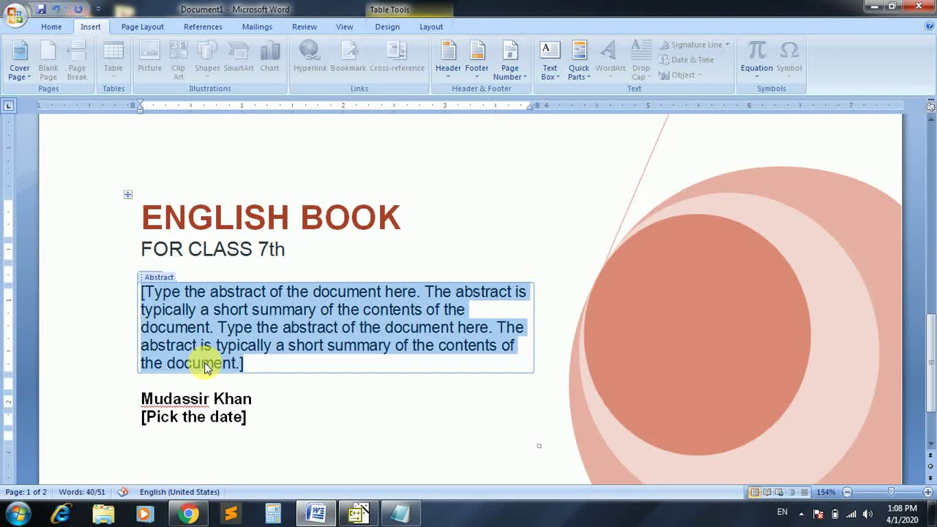
text(KPK TEXT)
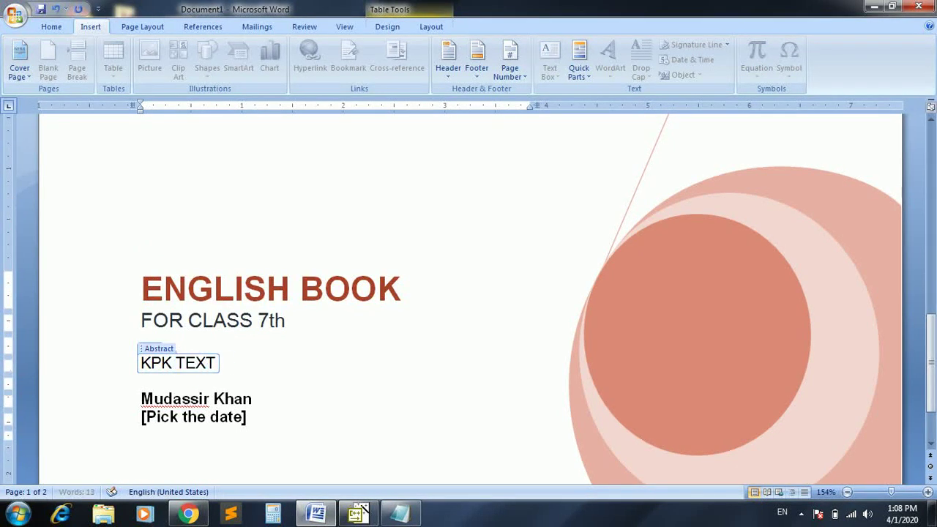
text( BOOK)
key(BackSpace)
text(OK )
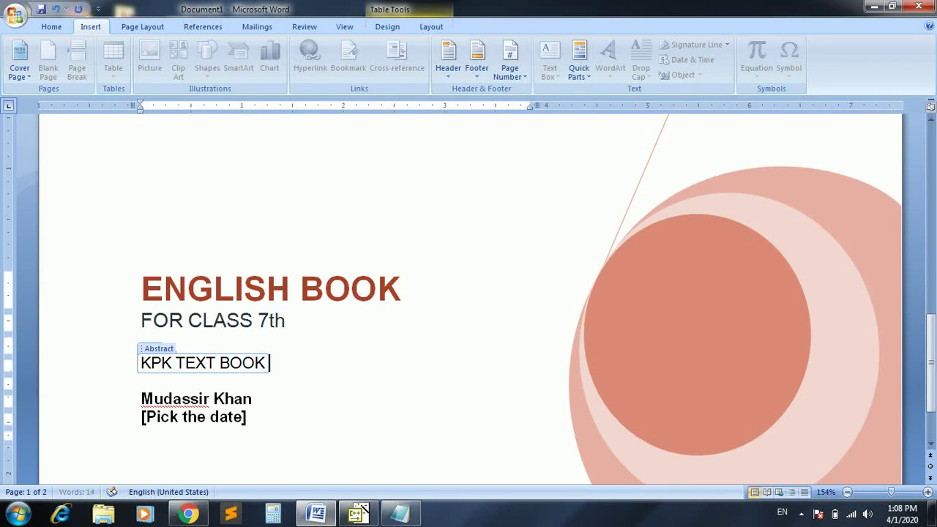
text(BOARD PE)
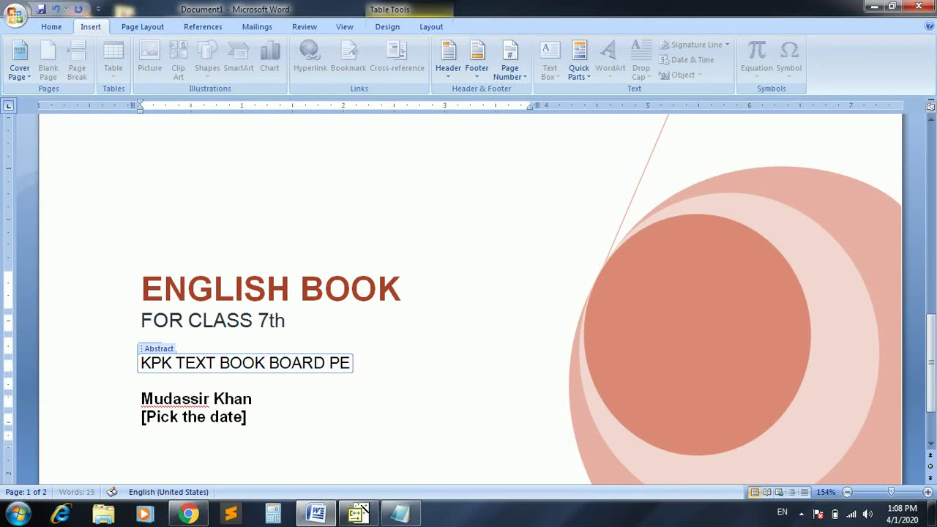
text(SHAWAR)
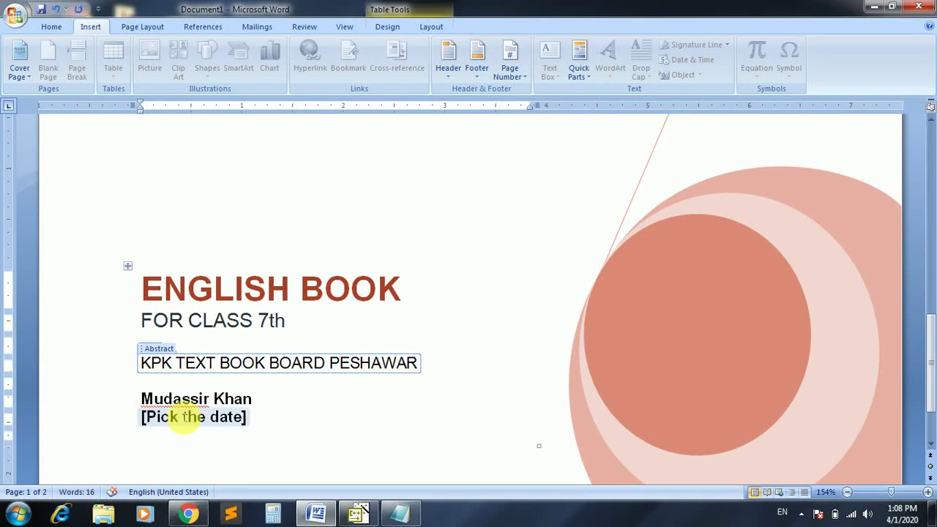
- Replace the author name with a new one and set the cover date to 4/1/2020
click(189, 399)
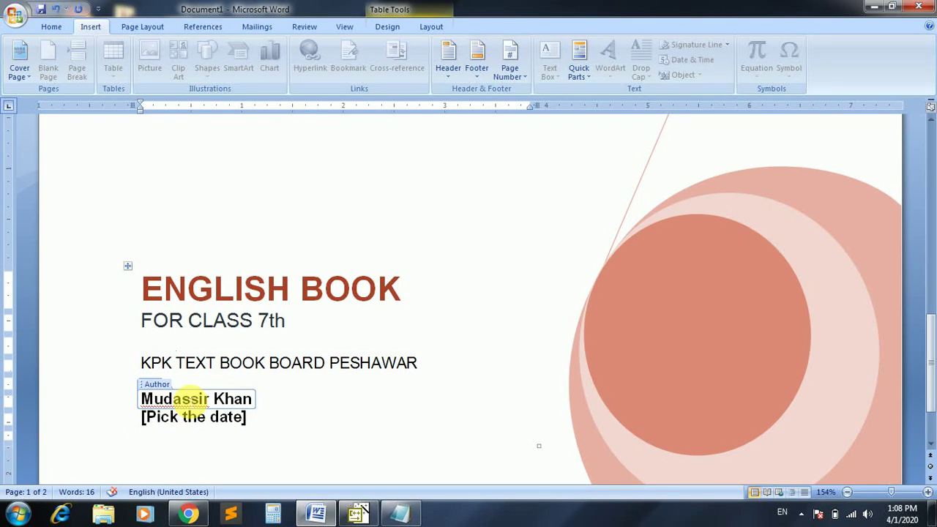
triple_click(188, 399)
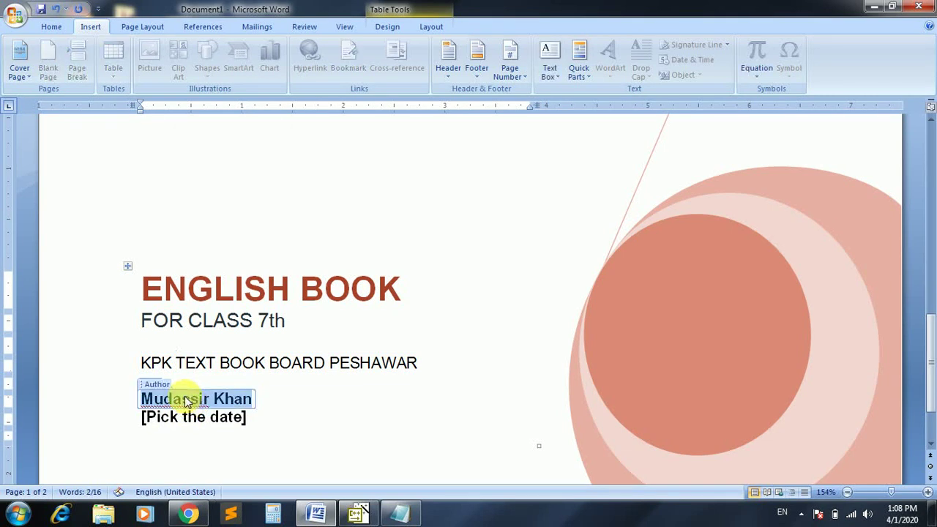
key(Delete)
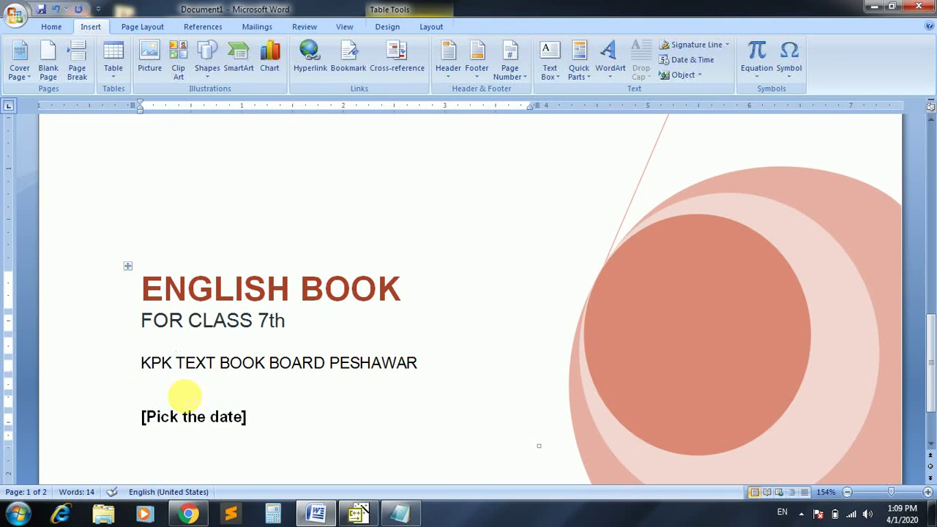
text(ASLAM KHAN)
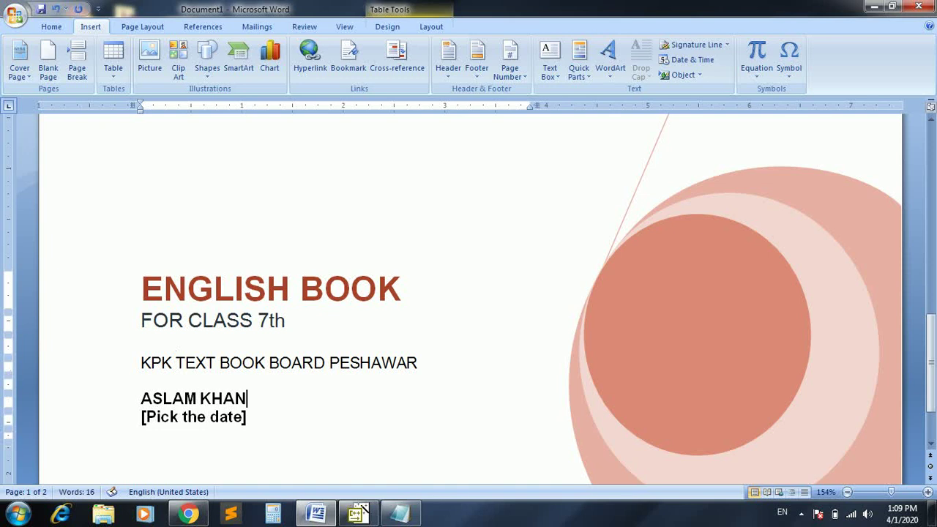
click(237, 416)
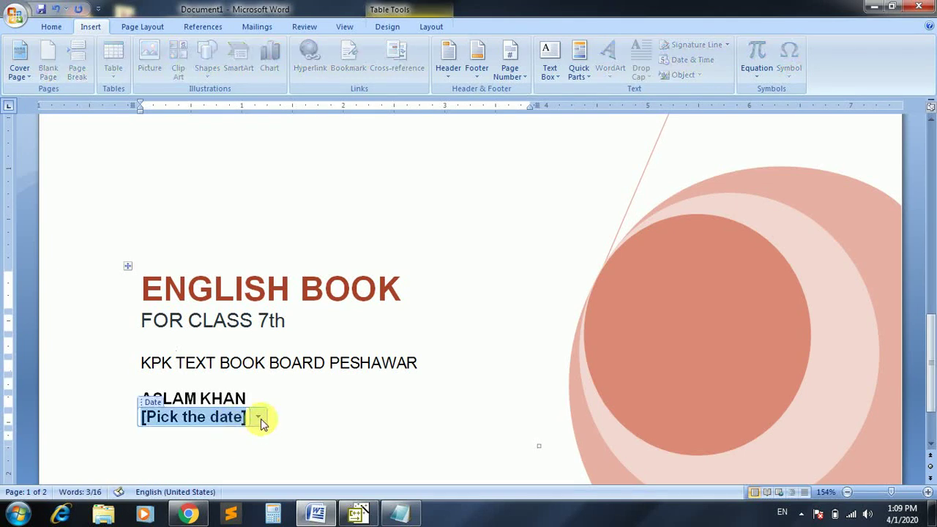
click(259, 418)
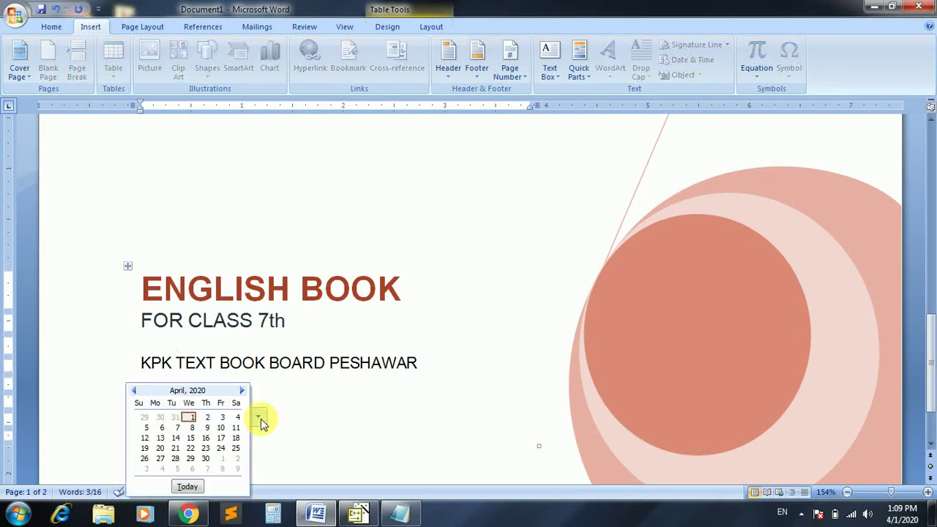
click(190, 417)
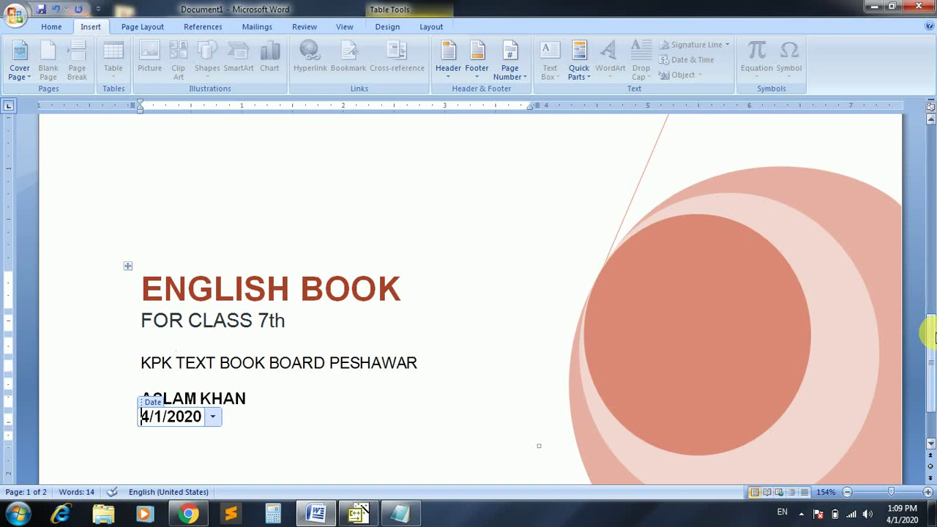
drag(933, 337, 923, 195)
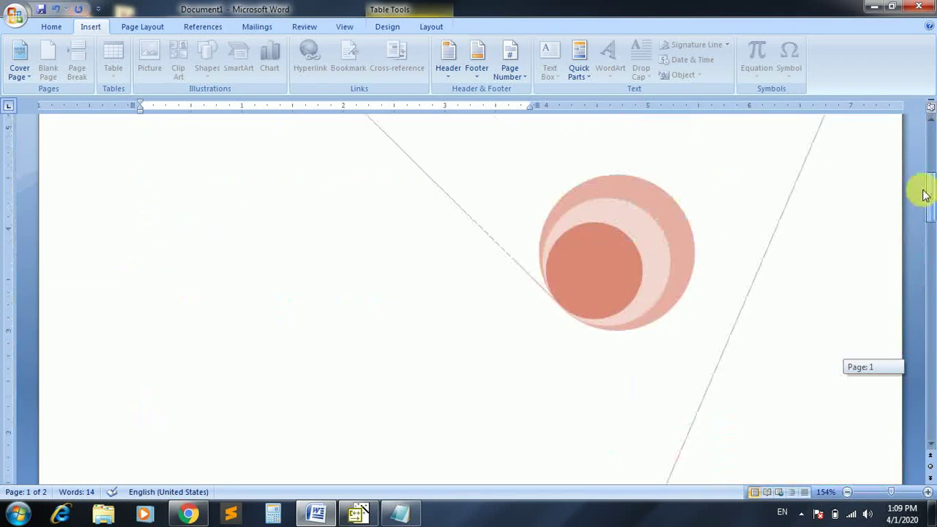
drag(924, 196, 928, 122)
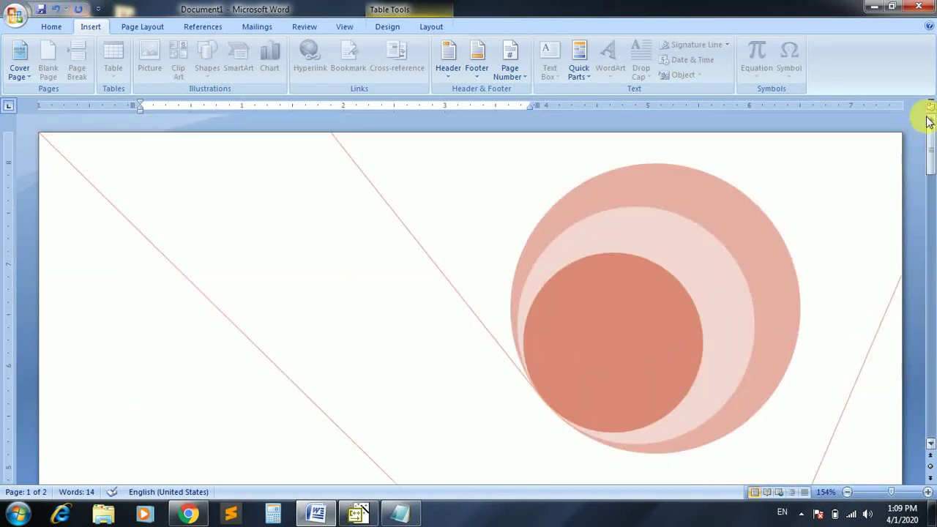
click(180, 171)
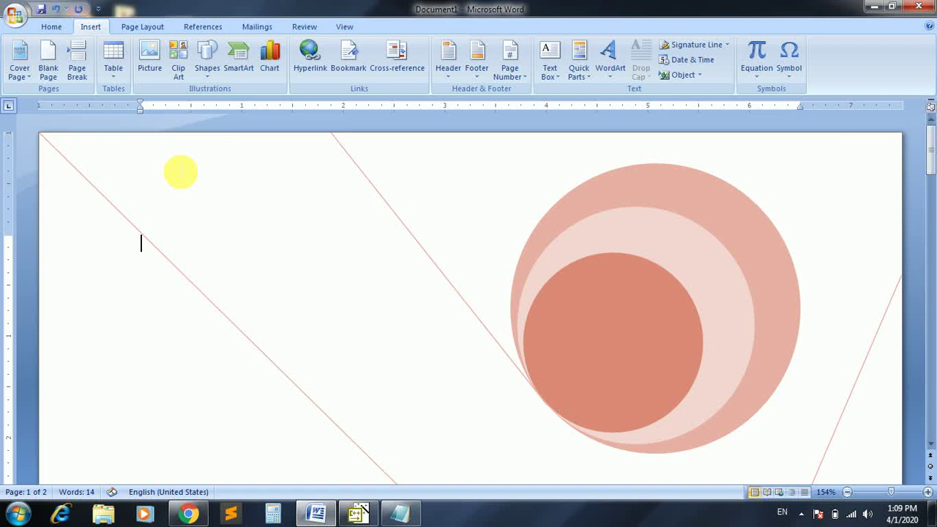
click(15, 14)
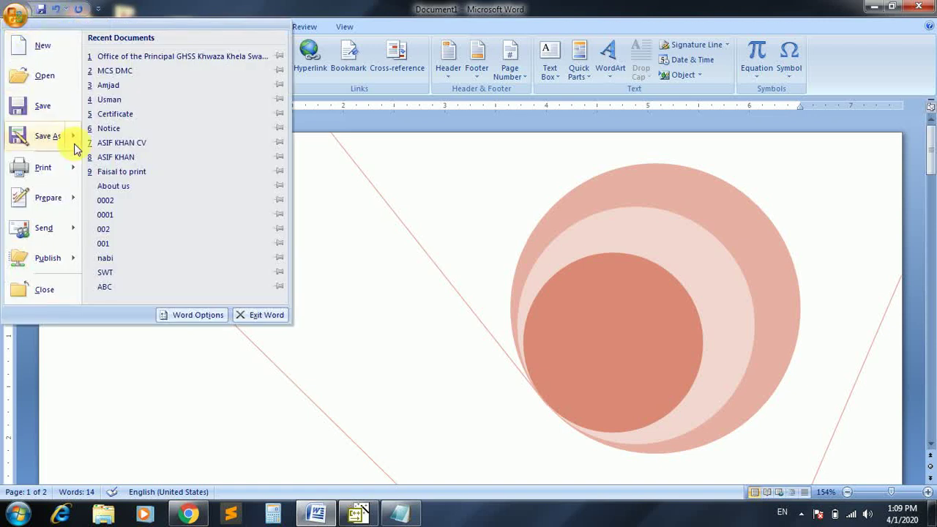
mouse_move(71, 178)
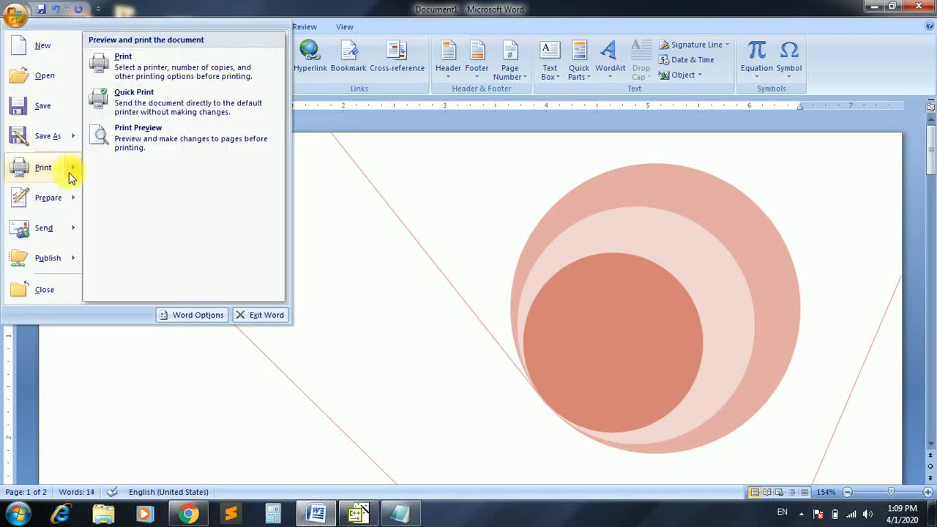
click(128, 145)
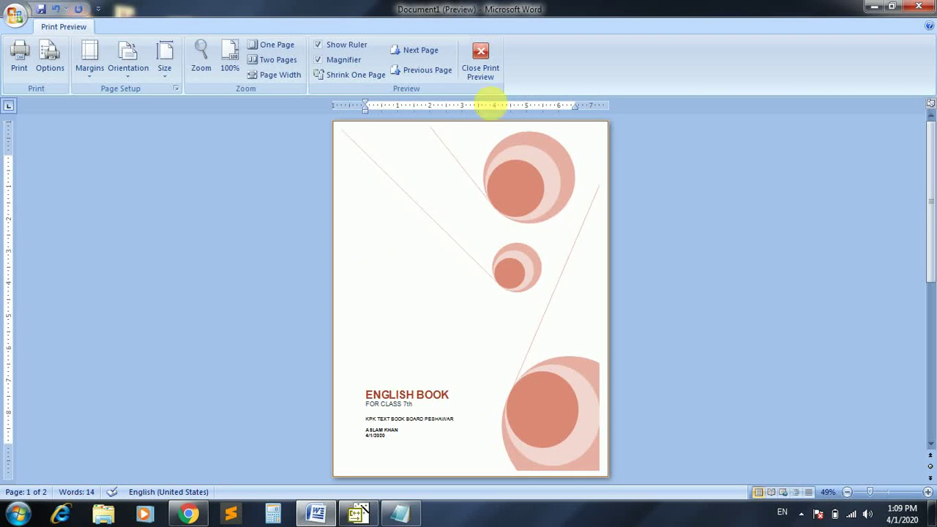
click(480, 60)
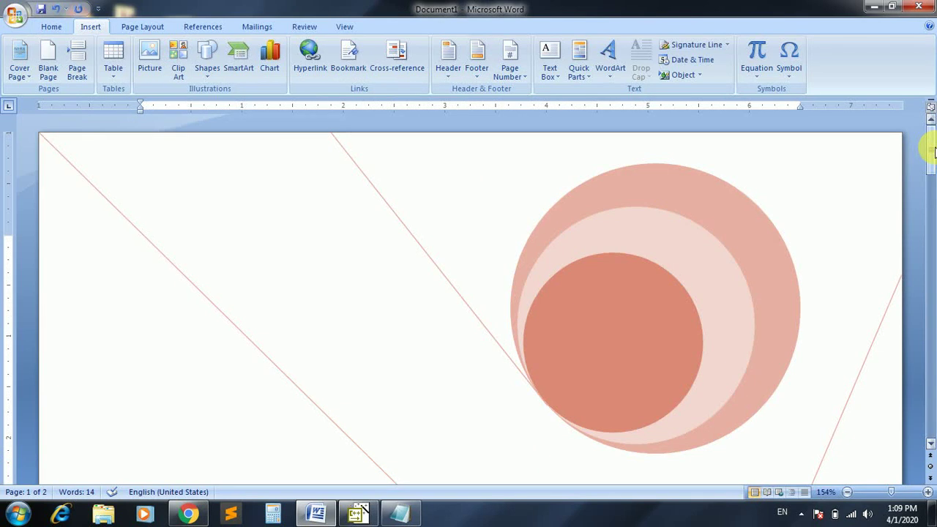
- Apply the Title style to the first empty line on page 2
drag(933, 151, 931, 291)
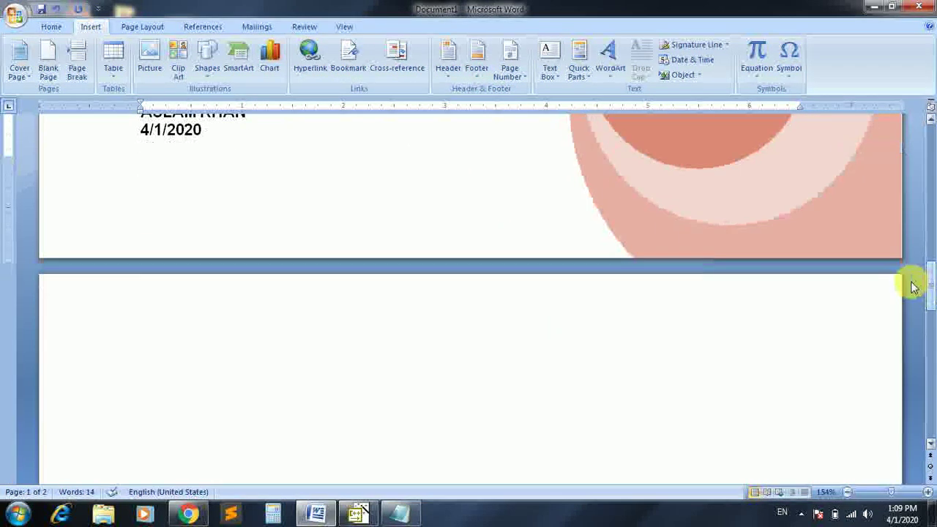
click(681, 354)
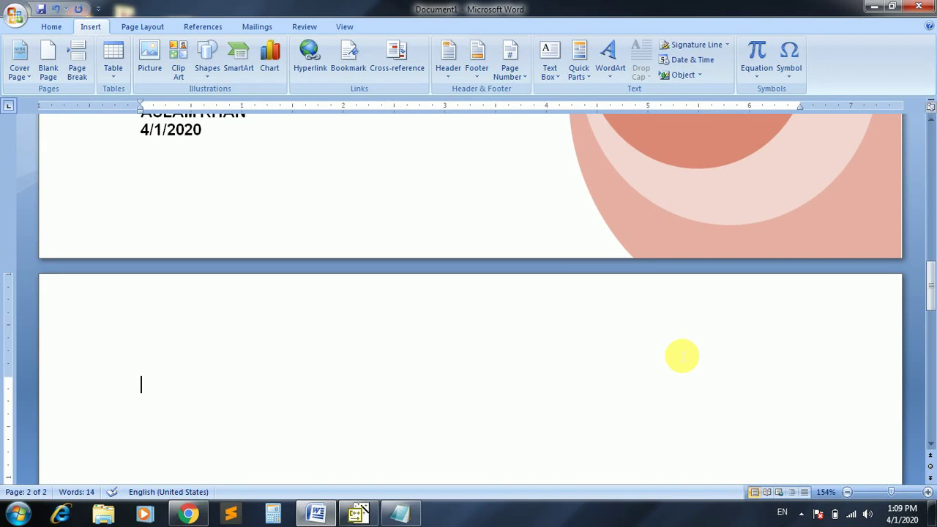
text(E)
key(BackSpace)
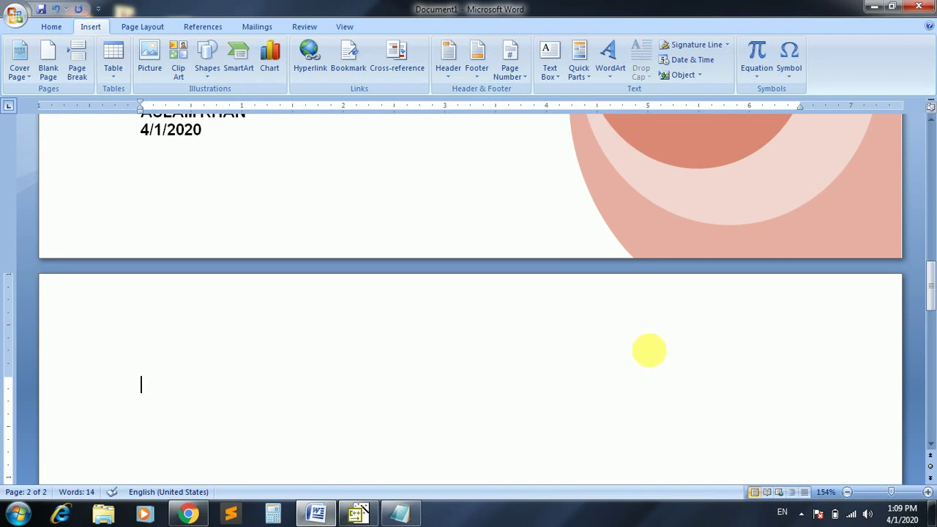
click(59, 24)
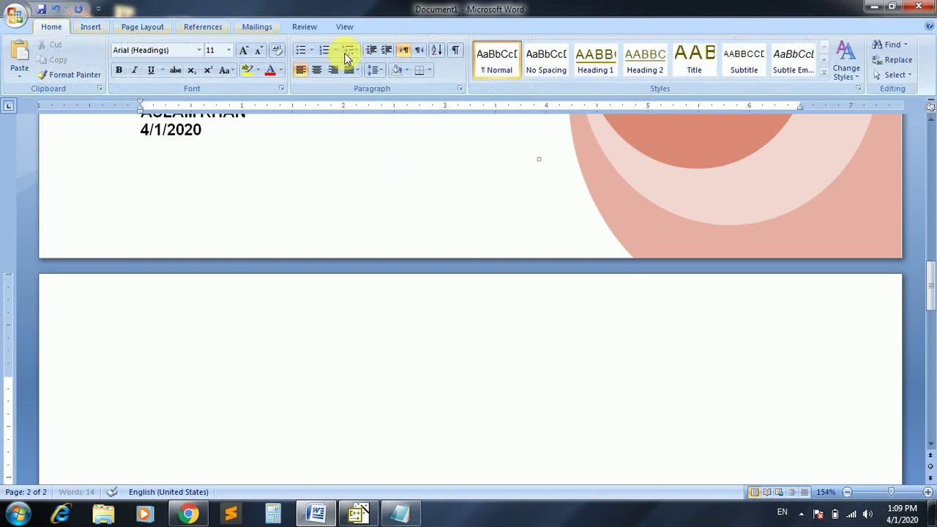
click(824, 73)
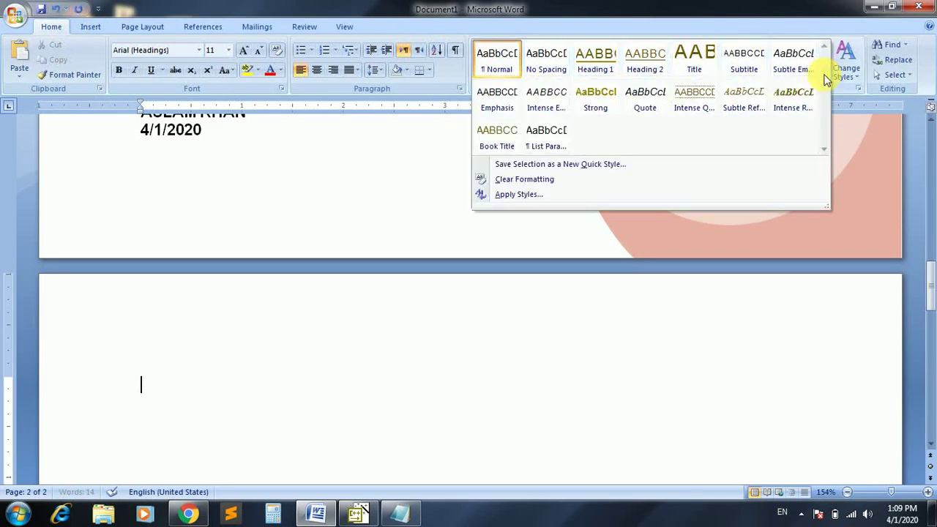
click(693, 66)
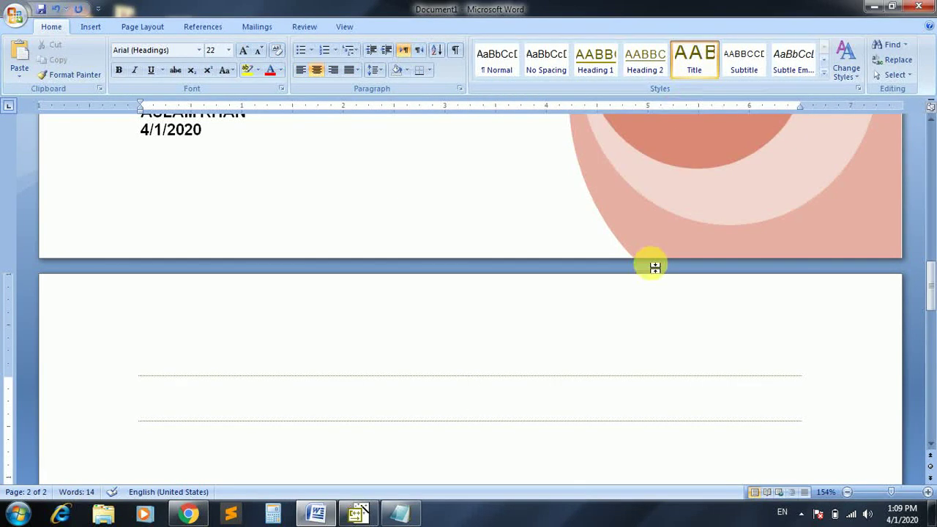
- Type HAZRAT MUHAMMAD and turn FDFA into the Arabic honorific ligature with Alt+X
text(HAZRAT MU)
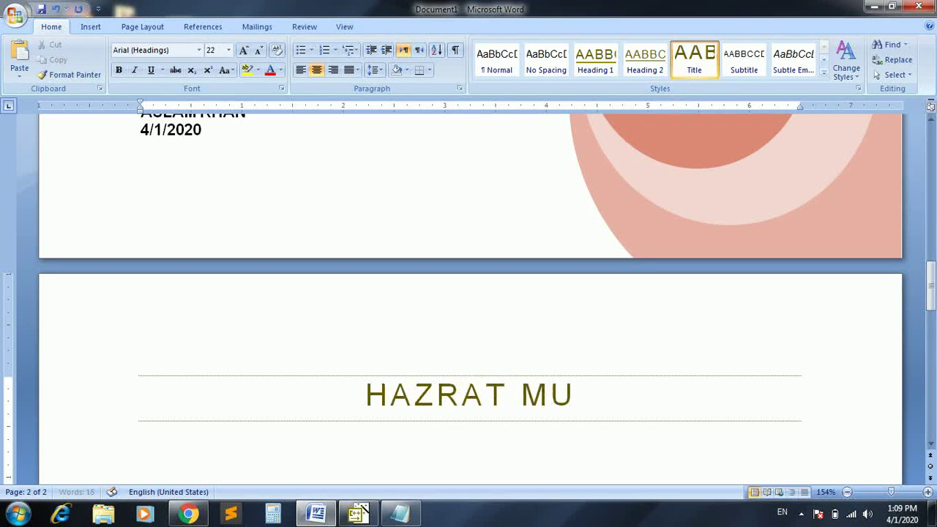
text(HAMMAD)
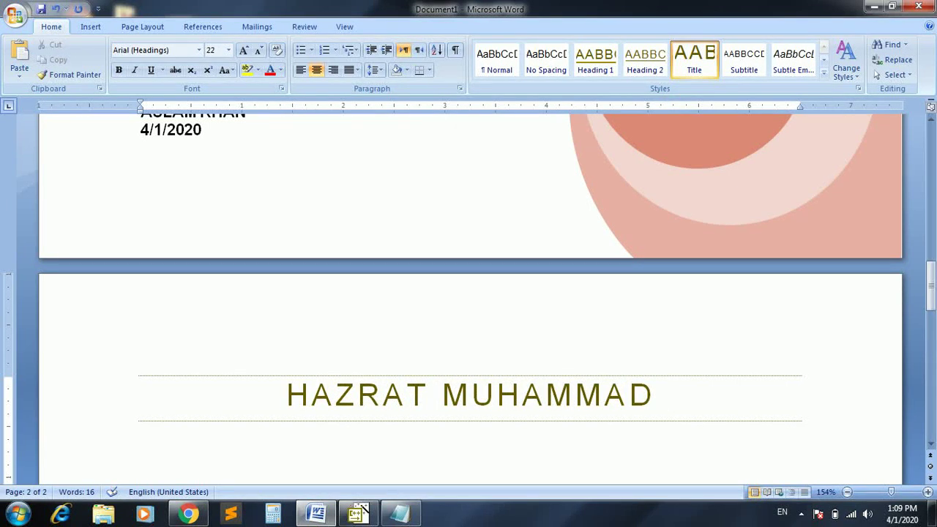
text( FD)
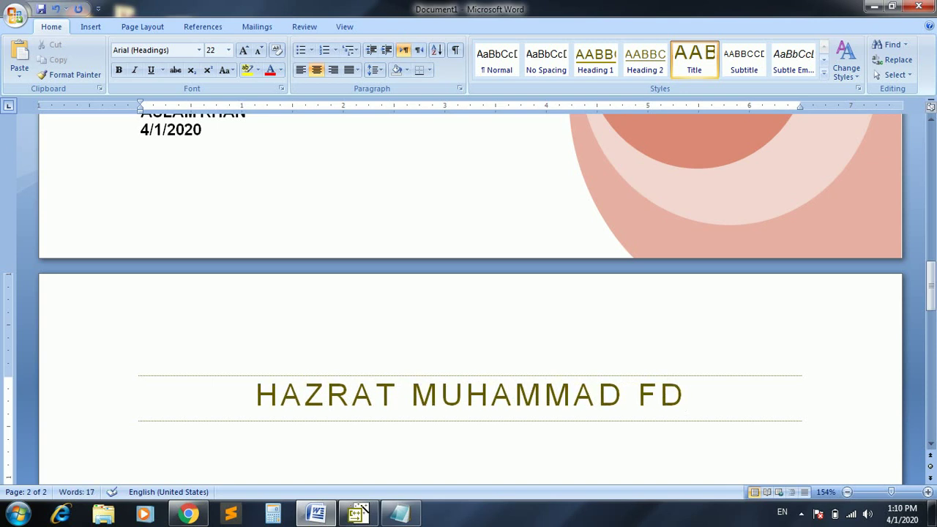
text(FA)
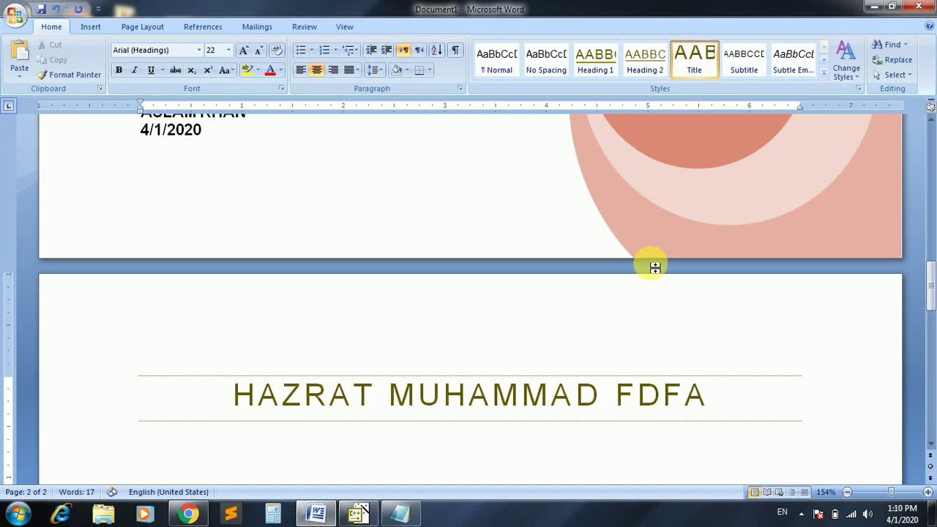
key(alt+x)
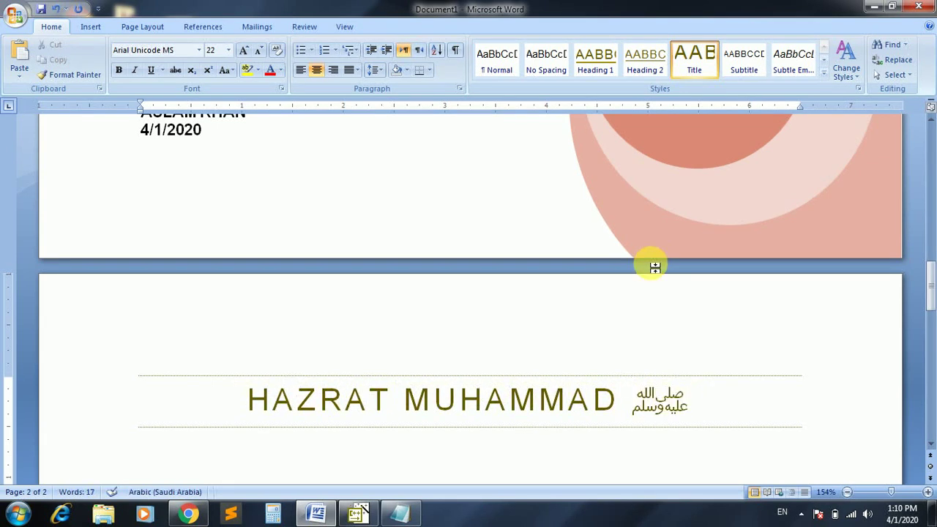
key(Return)
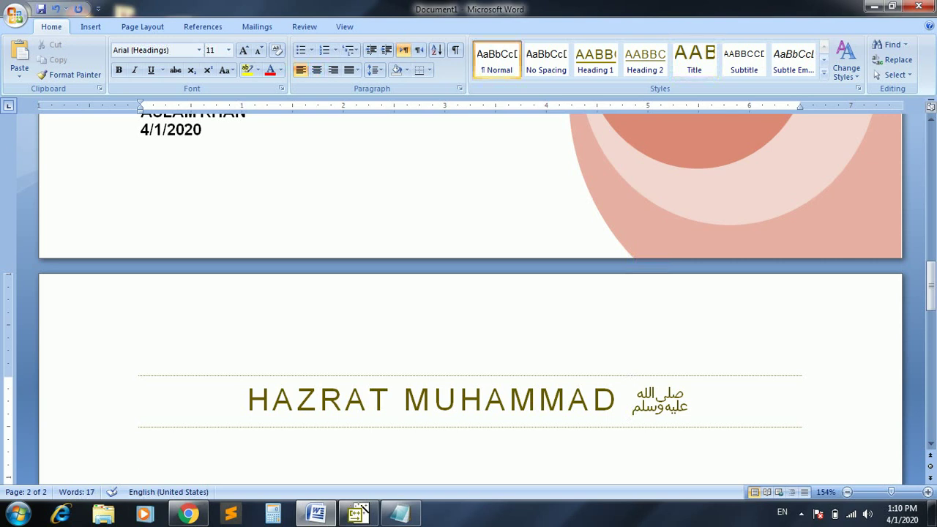
- Type a long line of filler text below the title and trim its end
text(dsfsdfsd fsd fs df sad f)
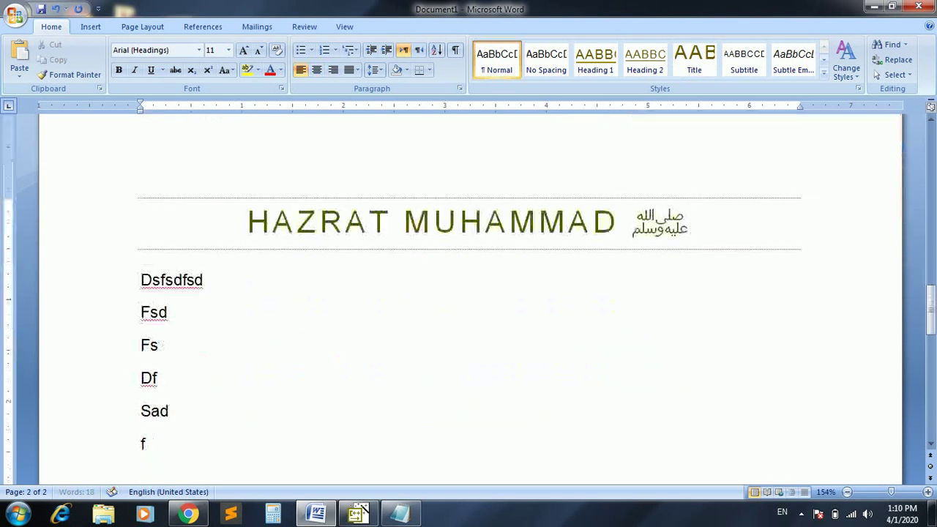
text( sd fsdf sd f dsf  sdf s df)
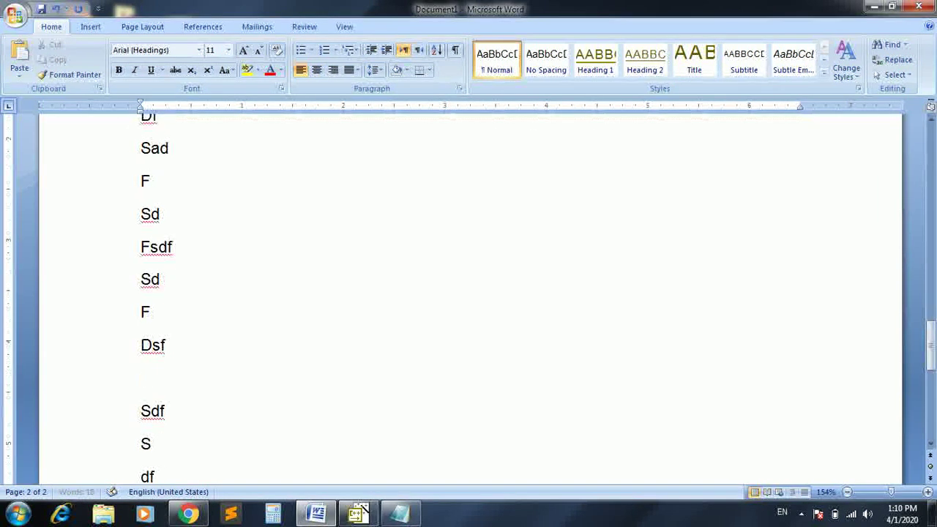
text(sadff sdf s dfa sdf sdf )
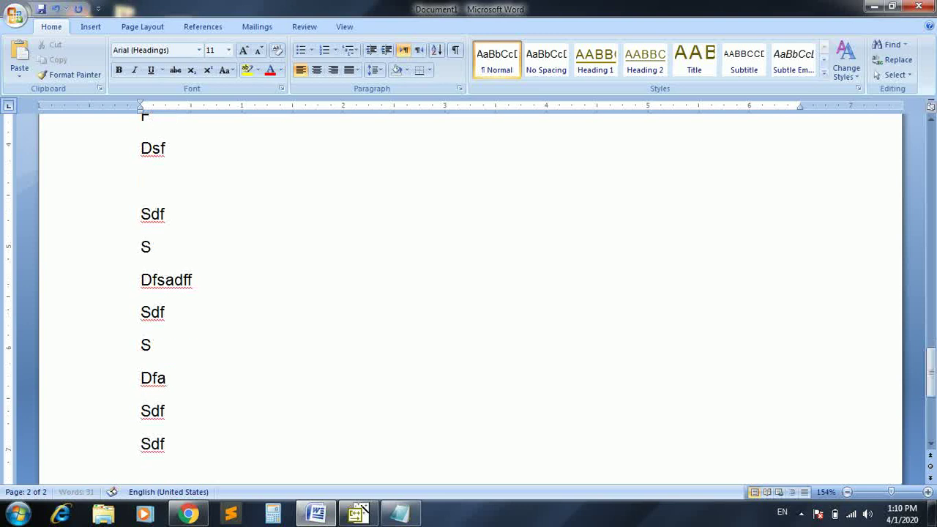
text(sadfs dfsadfsdfsa df sdf sa)
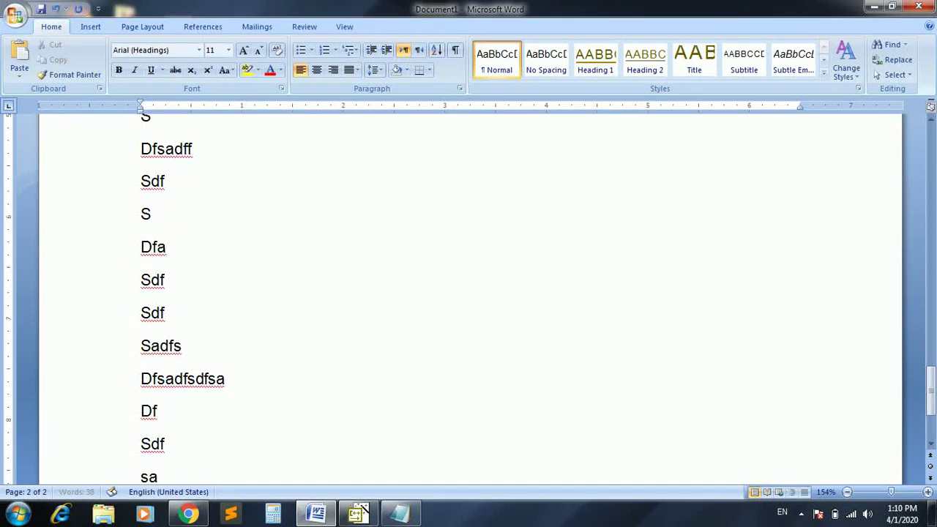
text( df sdfs df)
key(BackSpace)
key(BackSpace)
key(BackSpace)
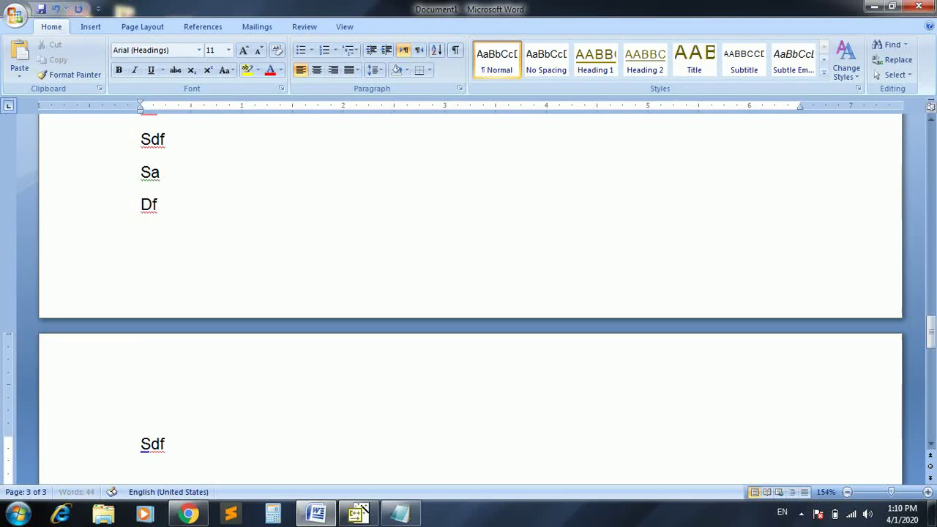
key(ctrl+Return)
key(BackSpace)
- Insert a page break and type more filler lines such as Sdf and Fdsafsd
key(ctrl+Return)
text(fdsf s df)
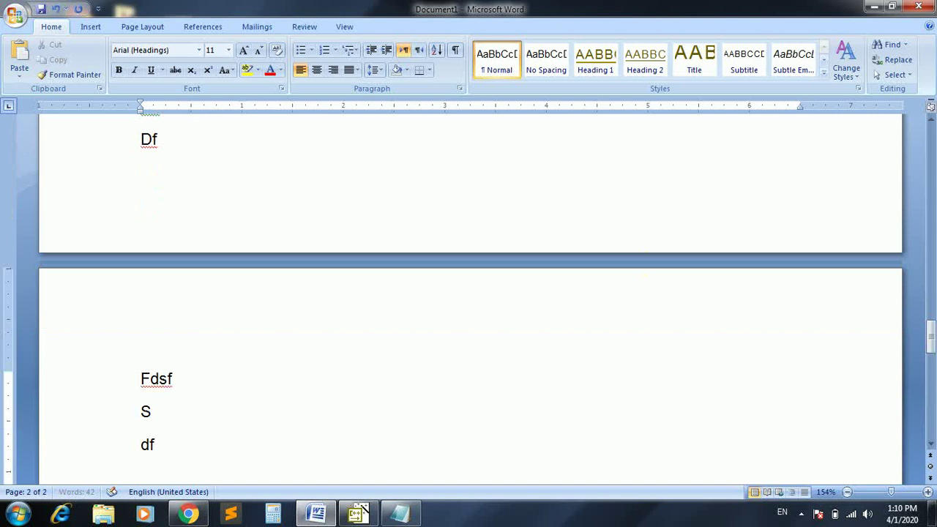
text( sd f sdff)
scroll(358, 510, down, 1)
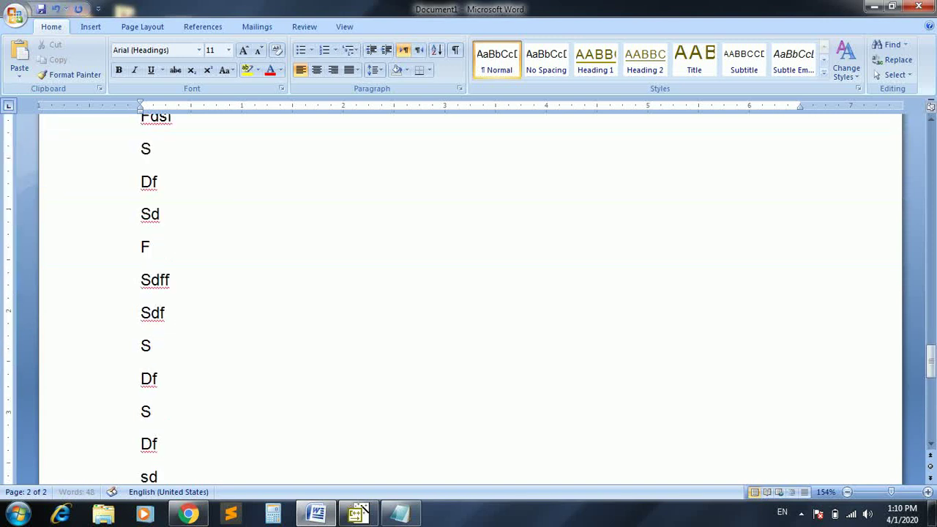
scroll(359, 510, down, 1)
scroll(359, 510, down, 1)
scroll(359, 510, down, 1)
text(Sdfs d)
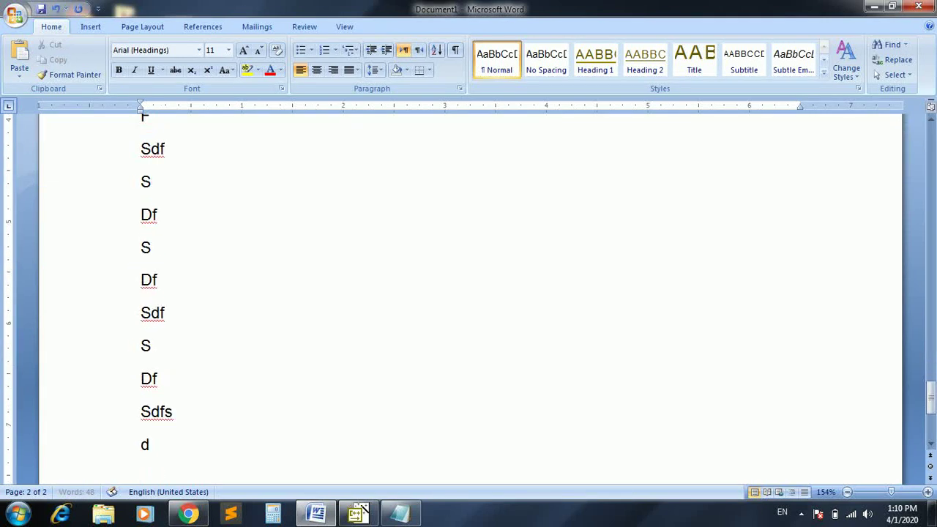
text(f Sdf Sdf Sdf)
scroll(360, 510, up, 3)
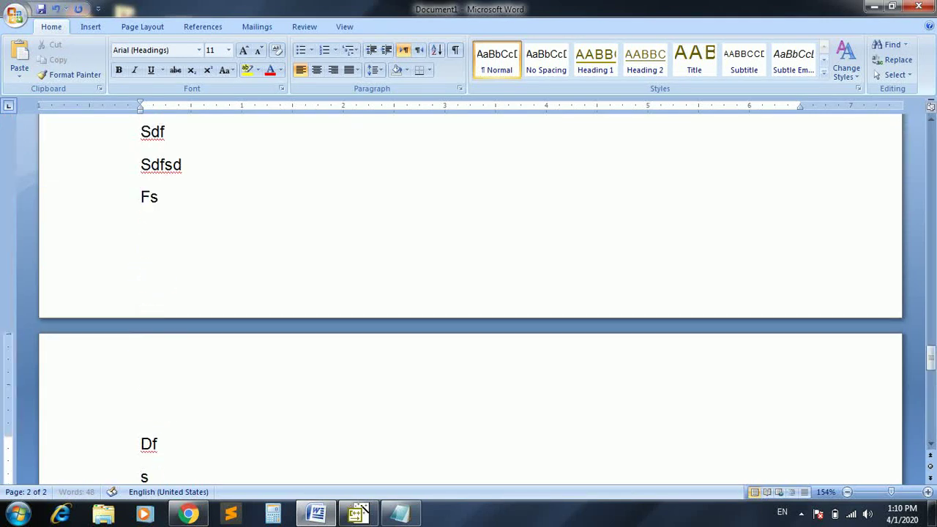
text(Sdf Fdsafsd f)
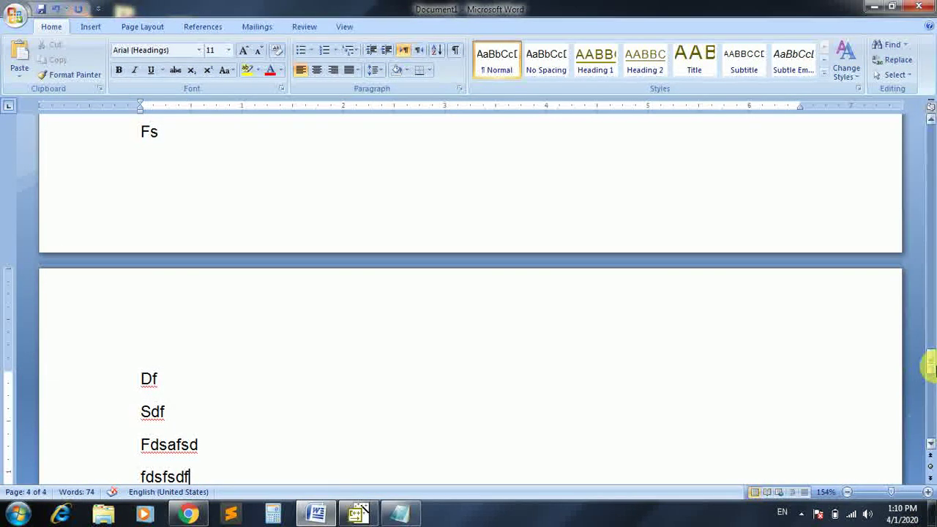
drag(928, 367, 928, 373)
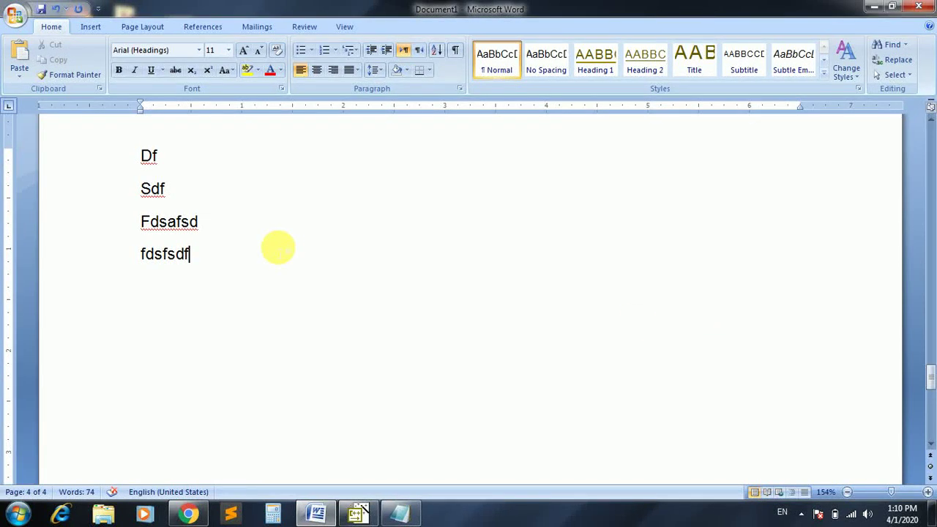
- Add several blank pages, typing short filler text on each
click(92, 28)
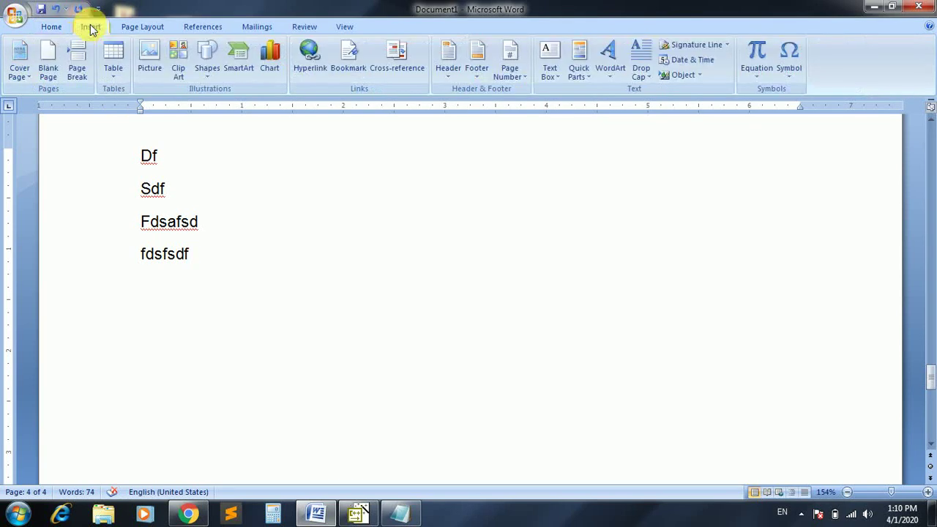
click(50, 71)
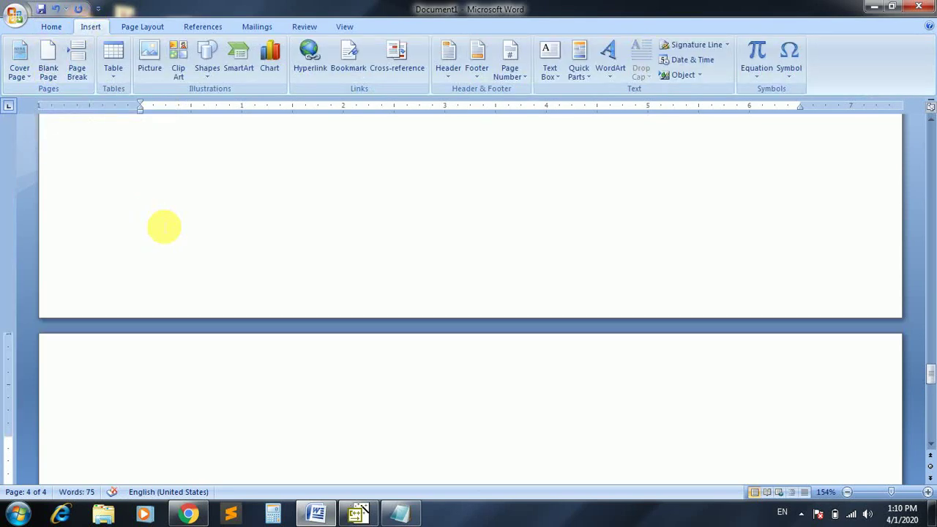
scroll(166, 227, up, 5)
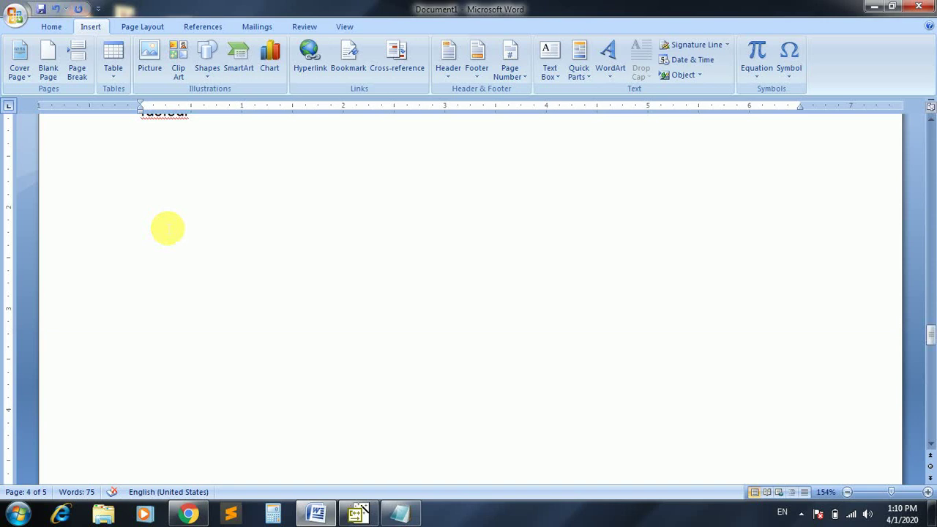
text(fhsdfkjhdsf sadf sad f)
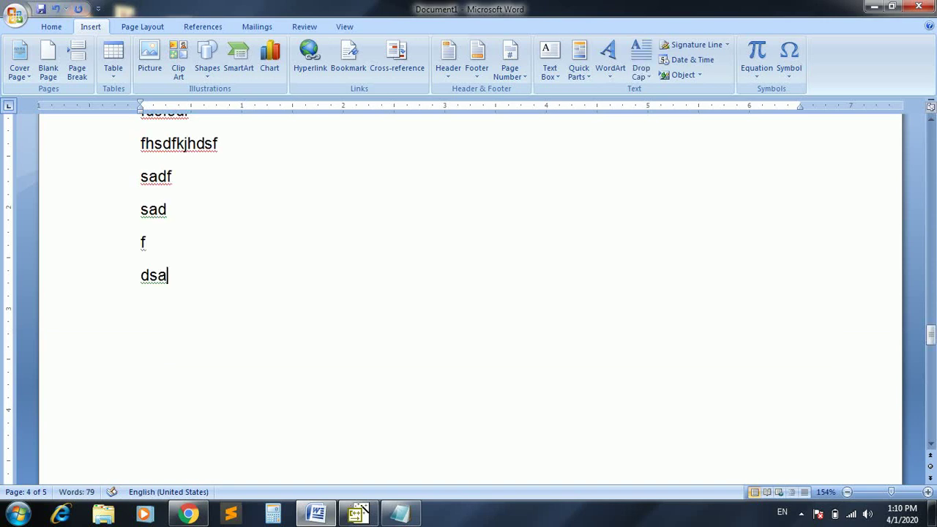
scroll(184, 143, down, 5)
click(163, 220)
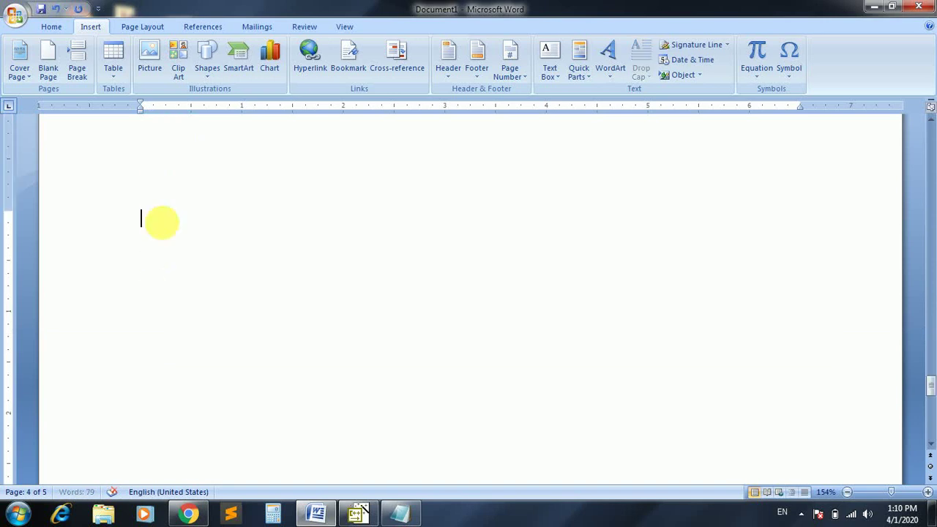
text(d sad a sd as)
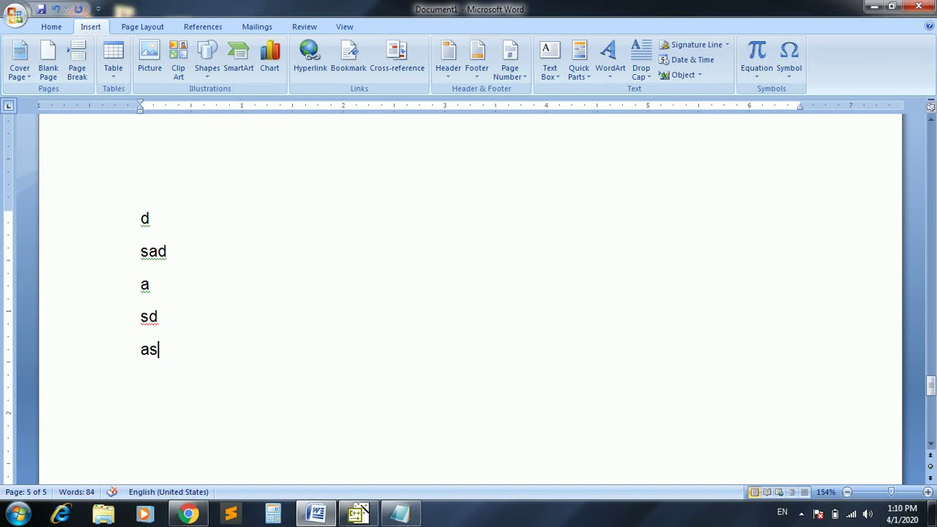
click(49, 72)
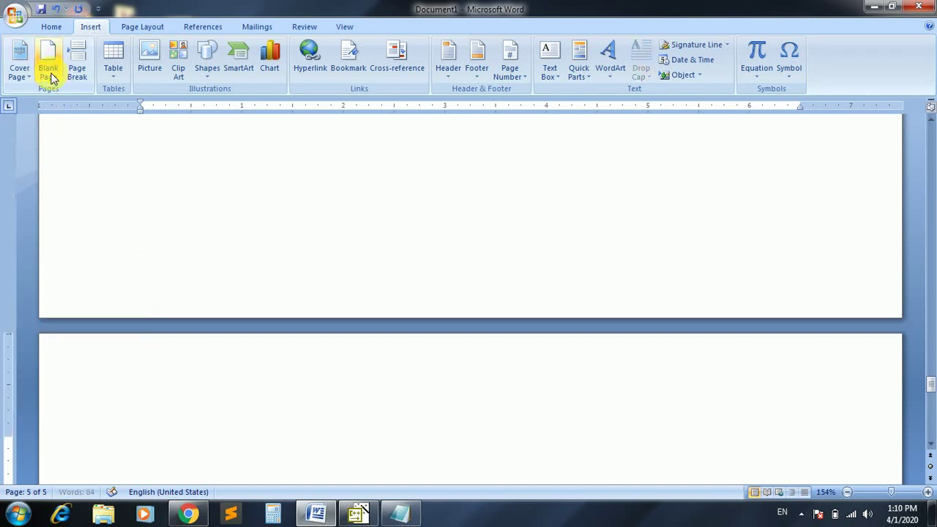
text(fsdfjhasjfdhjdhlsajdhflsahfd)
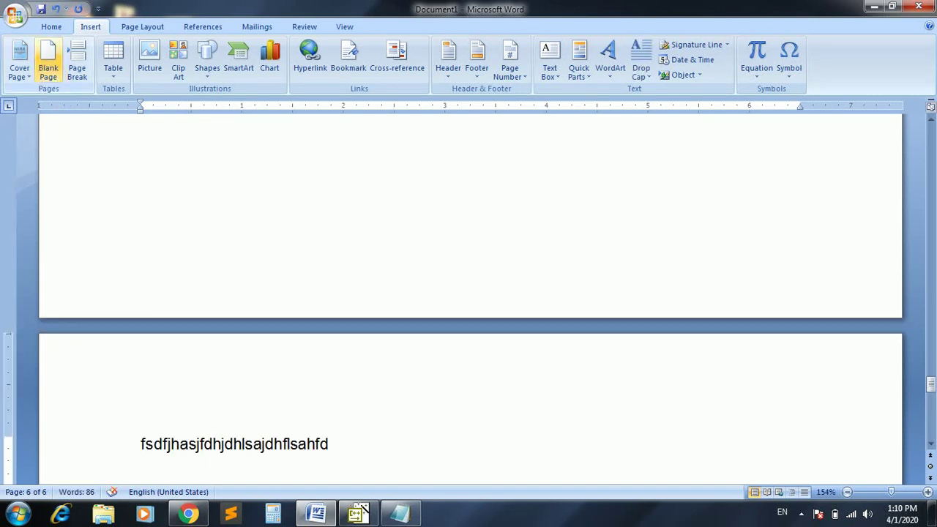
click(51, 76)
text(f)
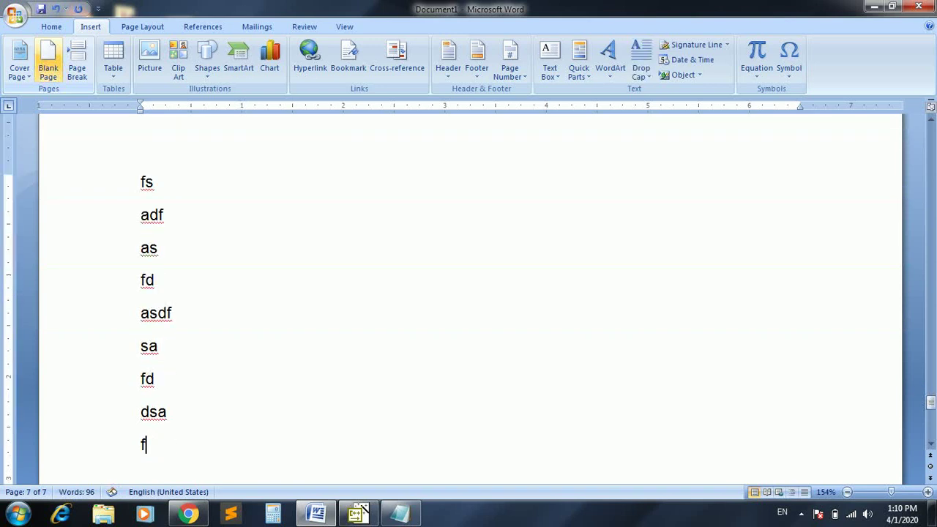
text(d a f fd  dsf)
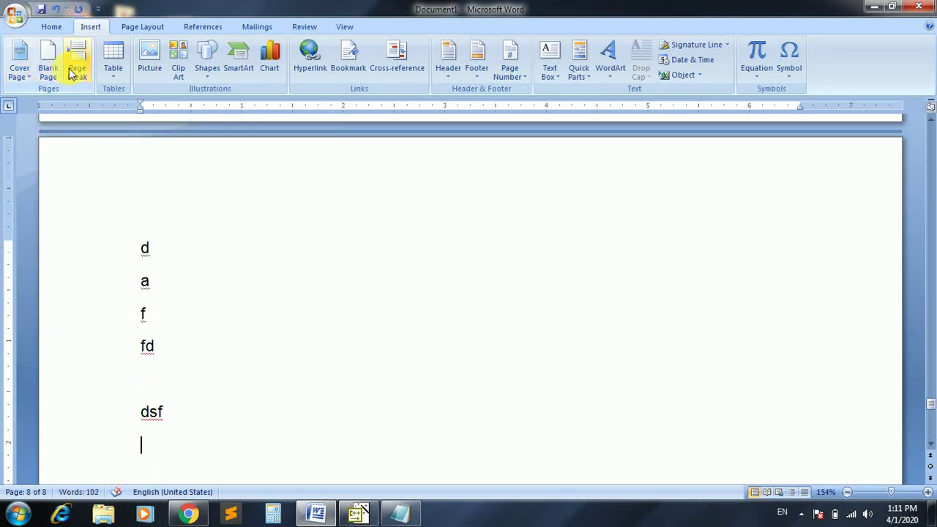
click(145, 212)
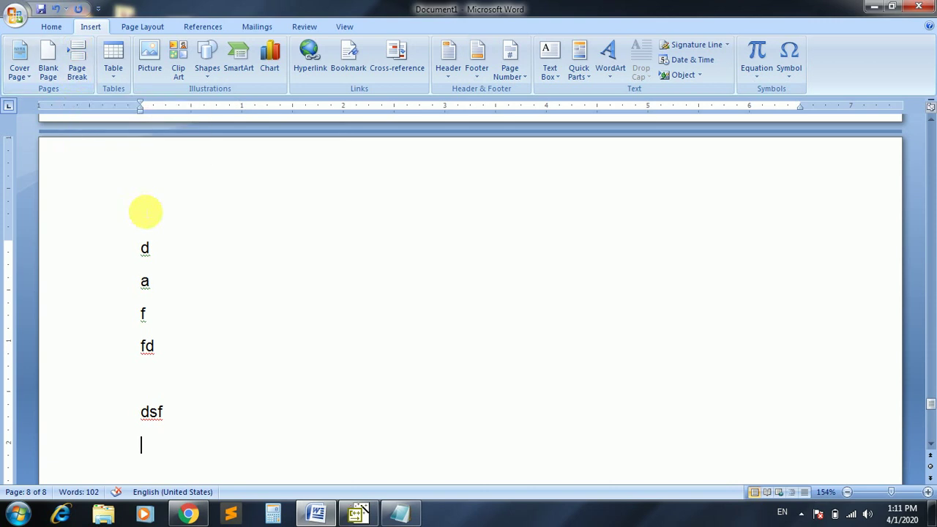
- Close Document1 without saving and start a new blank document
key(ctrl+w)
key(n)
key(ctrl+n)
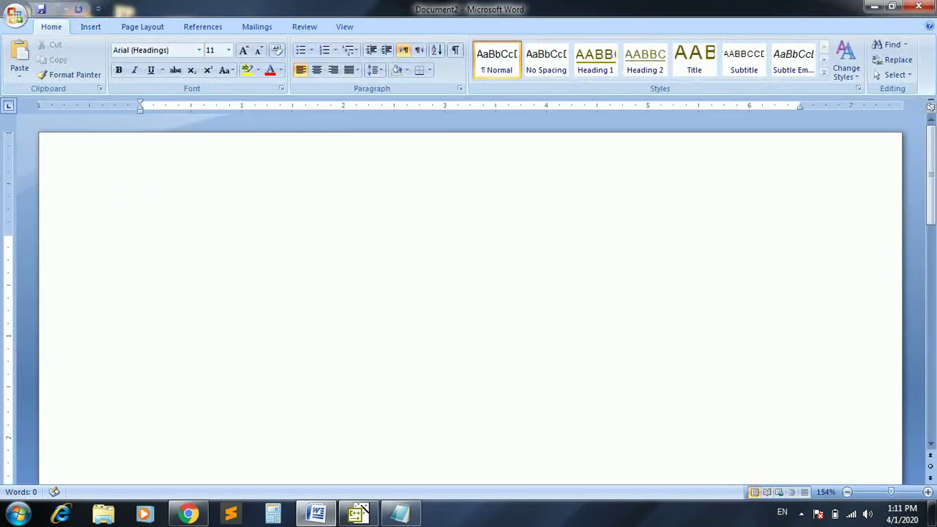
- Generate sample paragraphs with =rand() and insert a page break partway through the second
text(=rand())
key(Return)
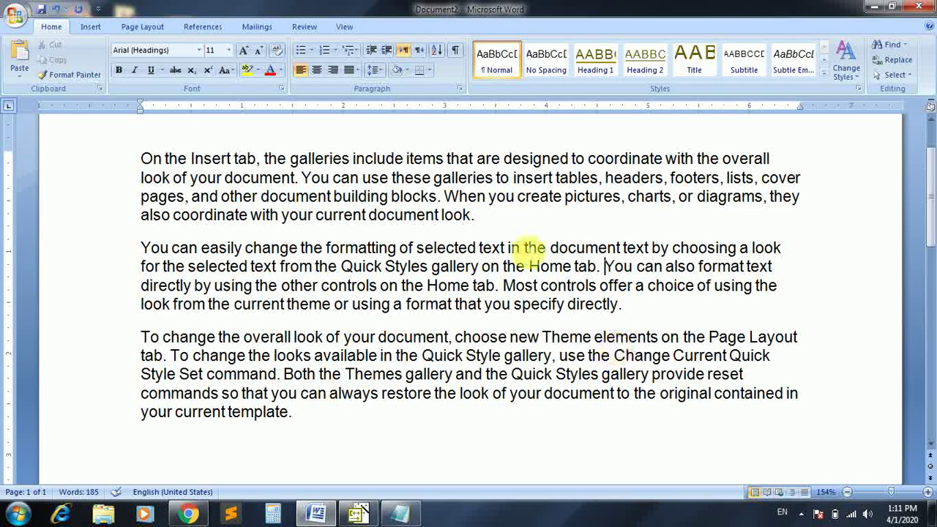
click(91, 28)
click(77, 63)
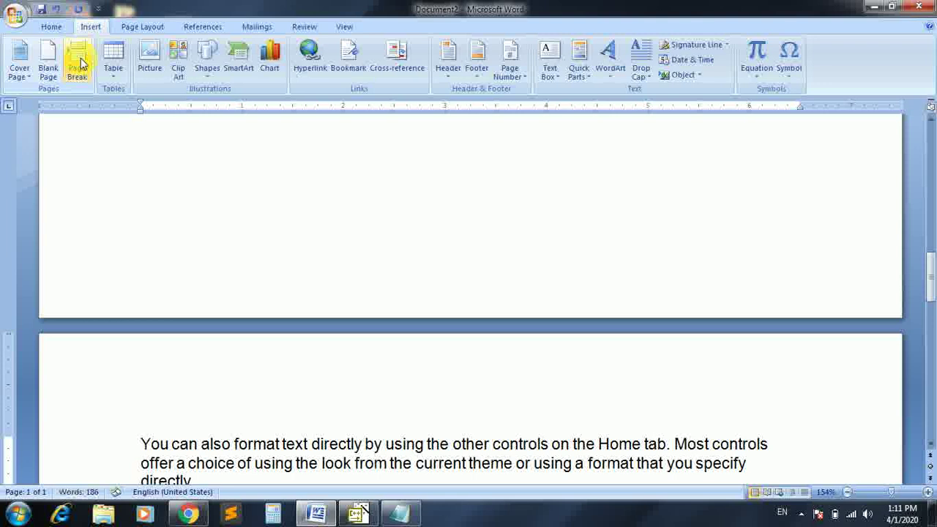
mouse_move(928, 271)
mouse_down()
mouse_move(932, 150)
mouse_move(928, 292)
mouse_up()
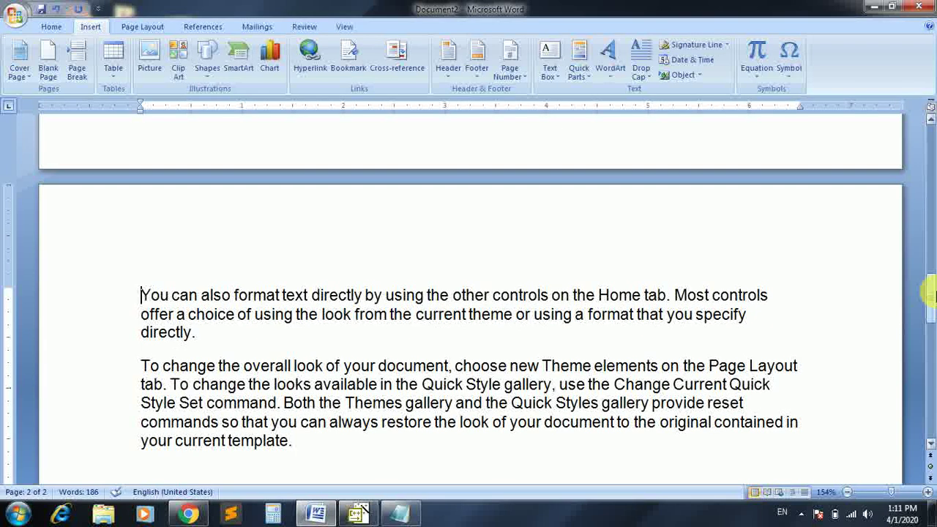
- In a new document, insert an 8-column by 7-row table from the table grid
key(ctrl+n)
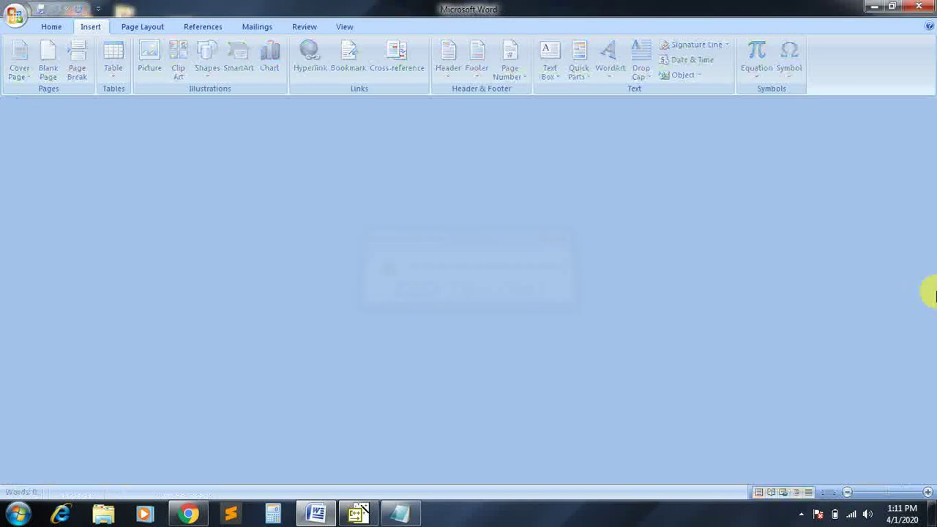
click(90, 28)
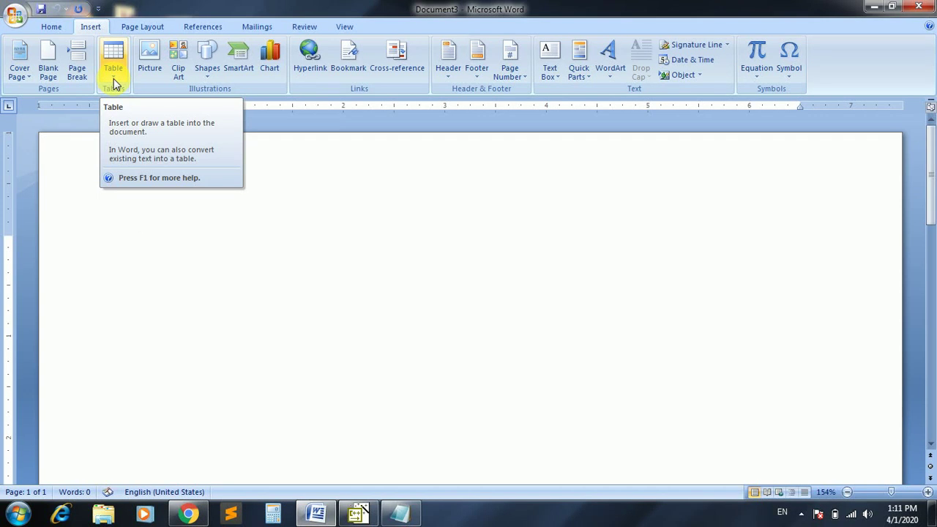
click(112, 75)
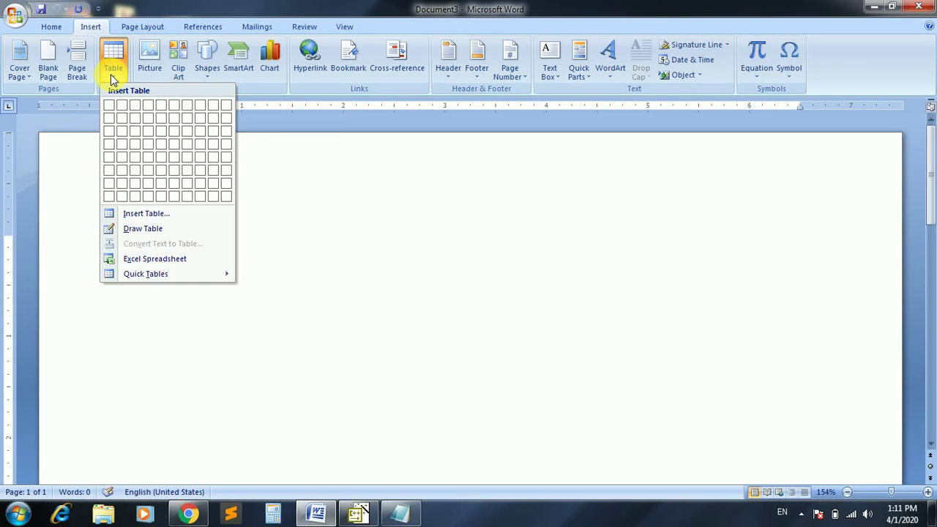
click(202, 188)
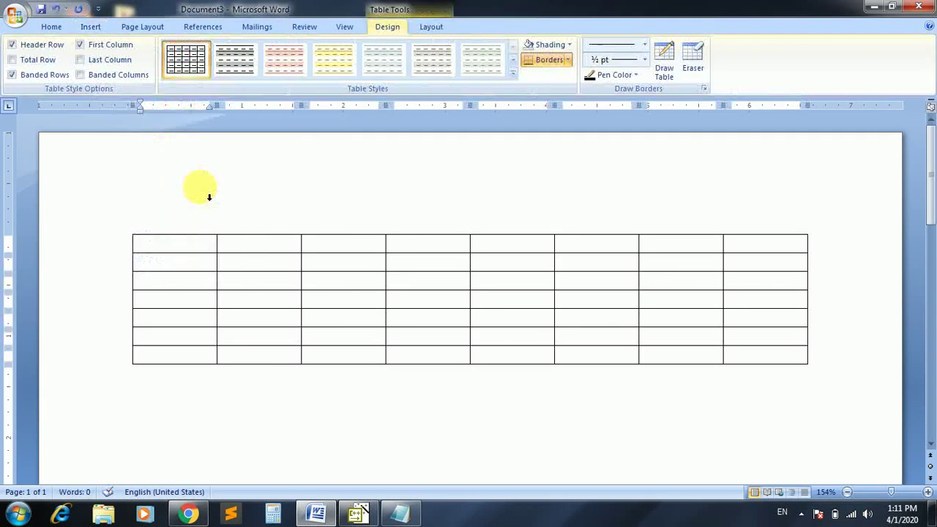
- Type the headings Name, Fathers, Class, Class no and DOB across the first row
text(Name)
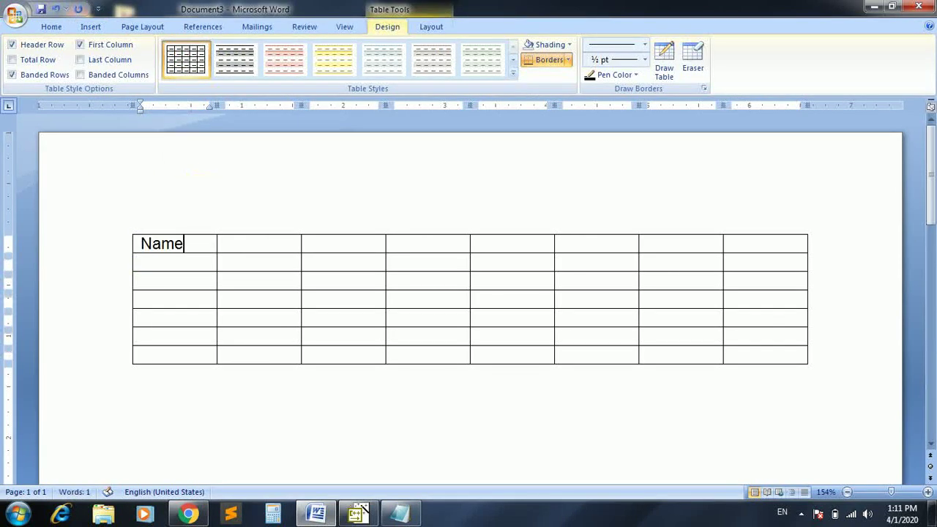
key(Tab)
text(ss)
key(Tab)
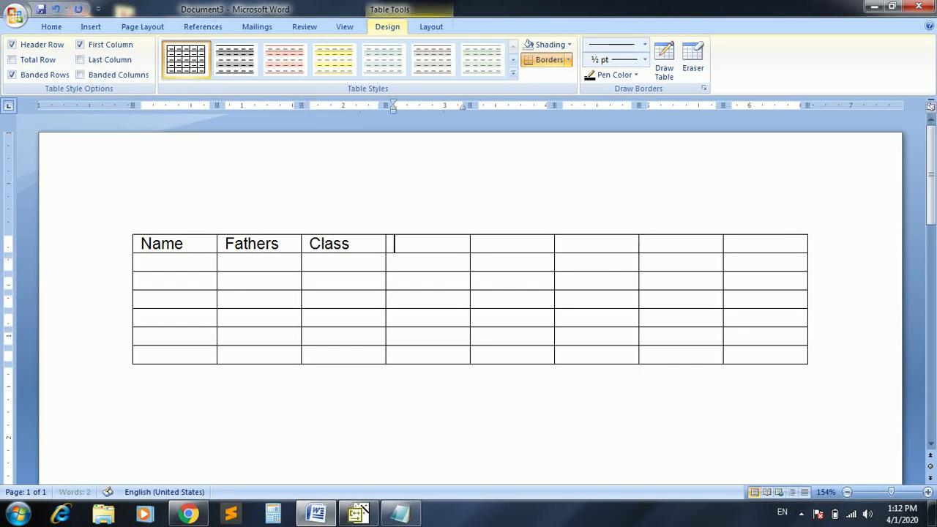
text(no)
key(Tab)
text(DOB)
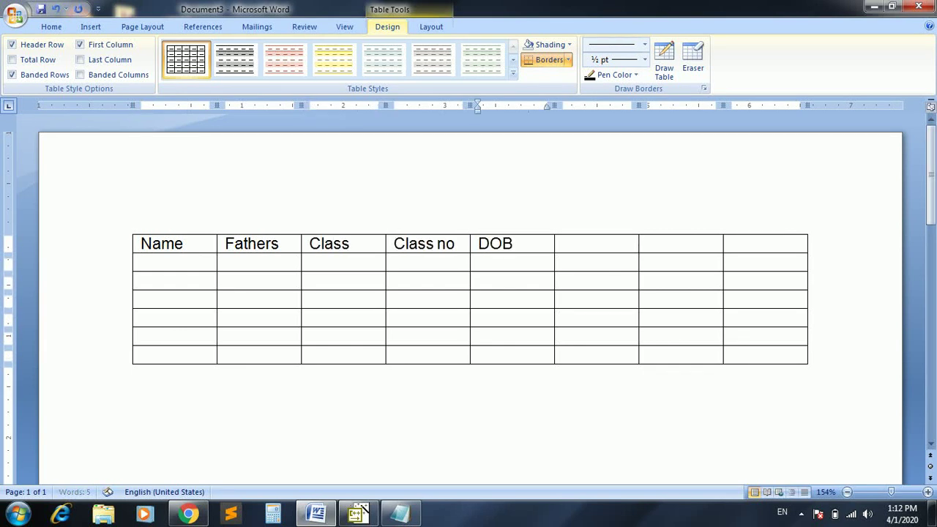
key(Tab)
text(Ad)
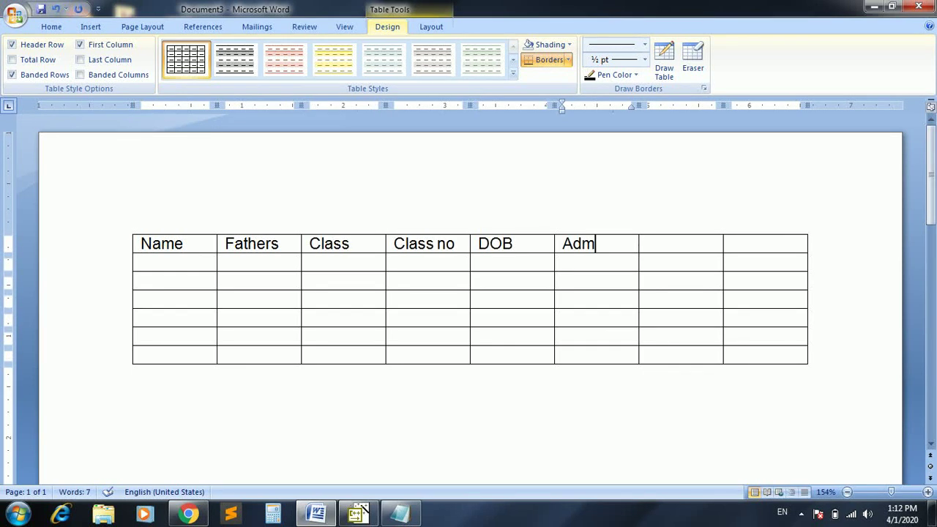
- Close the table document without saving and open a new blank one
key(ctrl+w)
key(n)
key(ctrl+n)
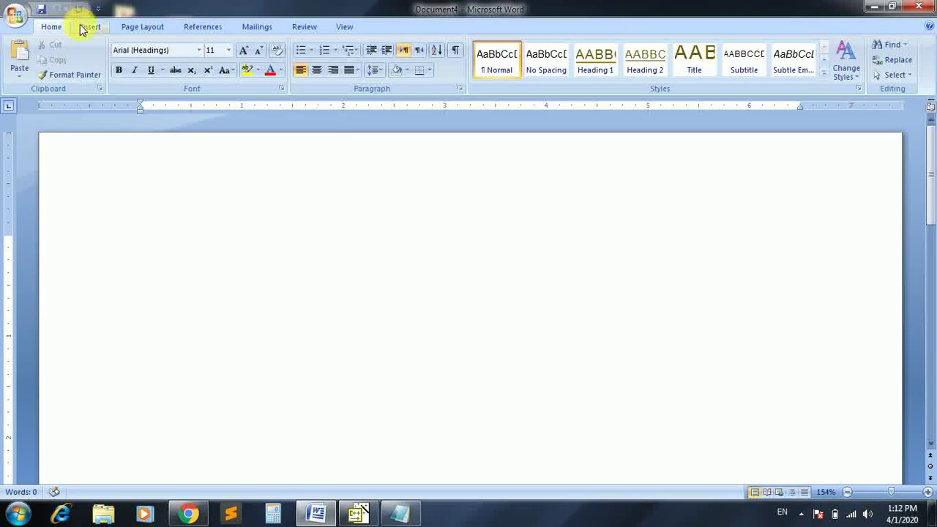
- Insert a table with 6 columns and 12 rows through the Insert Table dialog
click(82, 26)
click(108, 69)
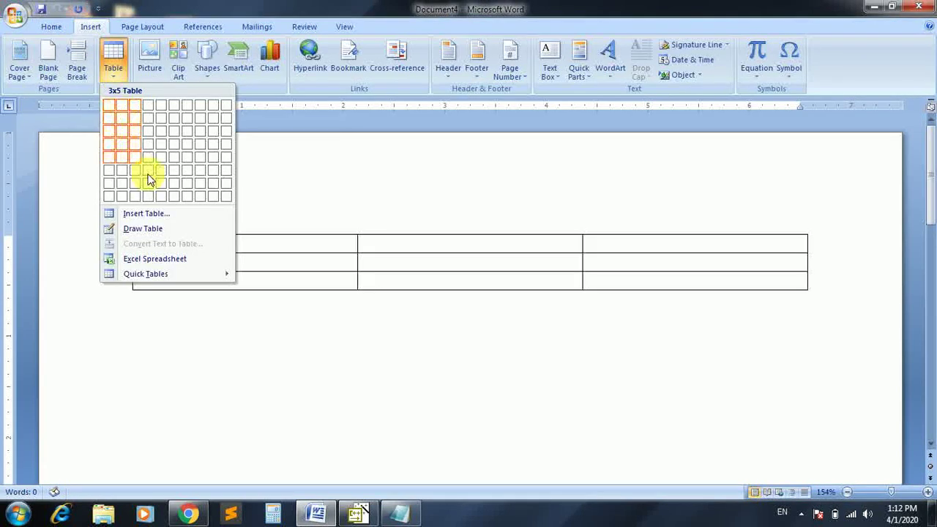
click(155, 214)
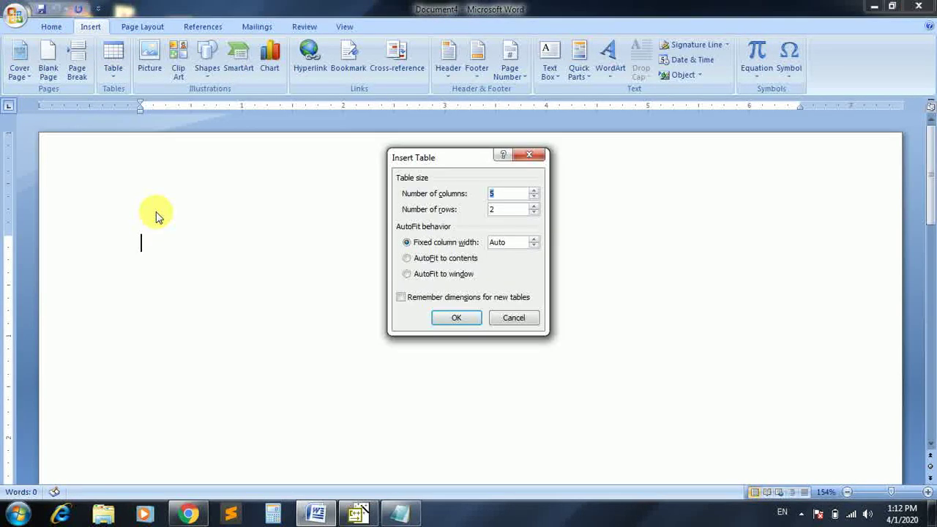
text(6)
double_click(513, 210)
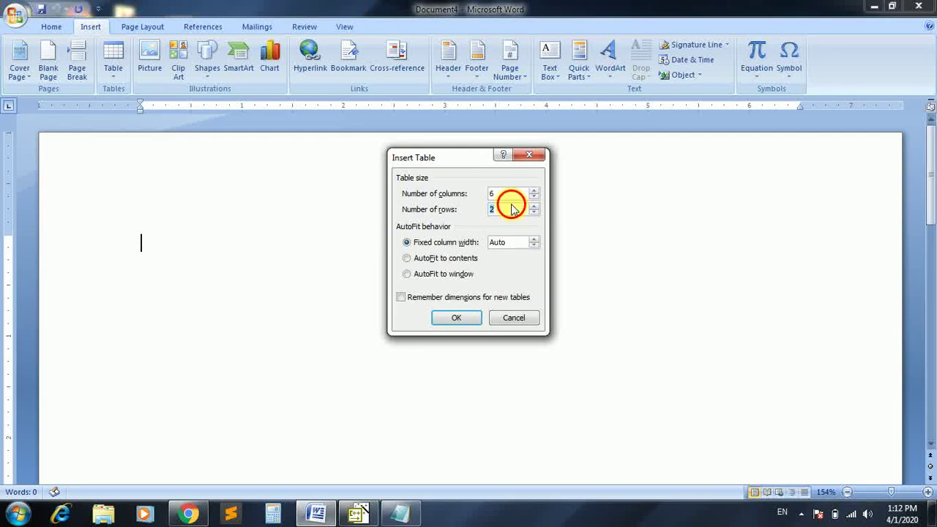
text(12)
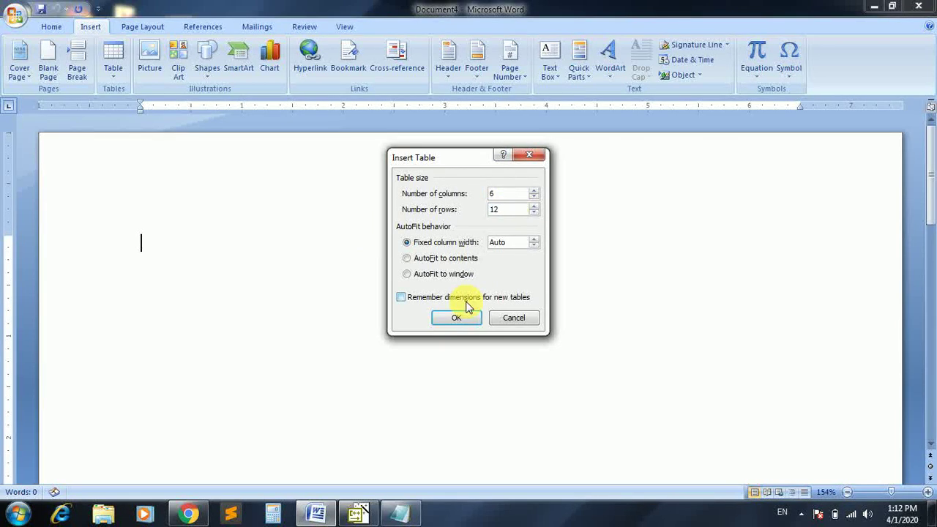
click(456, 318)
- Fill several cells down the first column with short test text
text(fsfd)
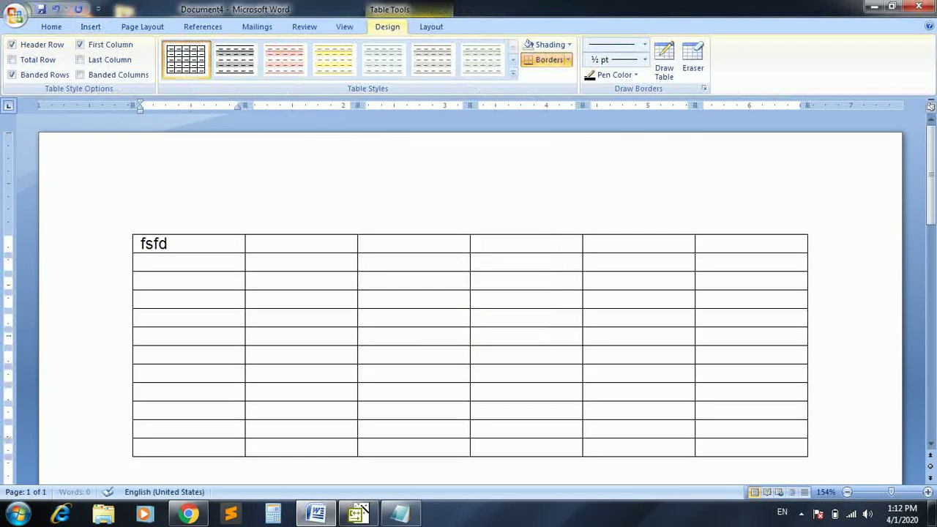
key(Down)
text(sdf)
key(Down)
key(Down)
text(sdf)
key(Down)
text(dfsdfsdfsdfsd)
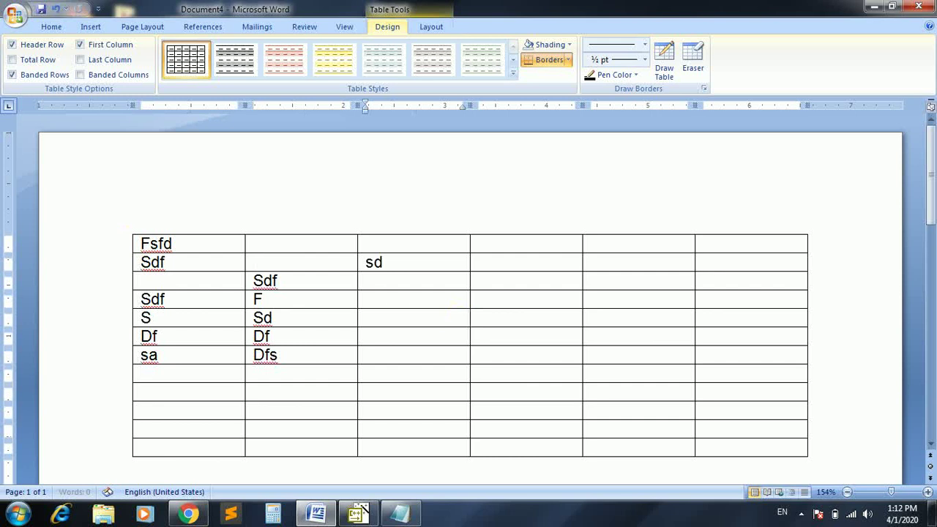
text(fsd)
key(Down)
- Close the filled-in table document without saving and start a new blank one
key(ctrl+w)
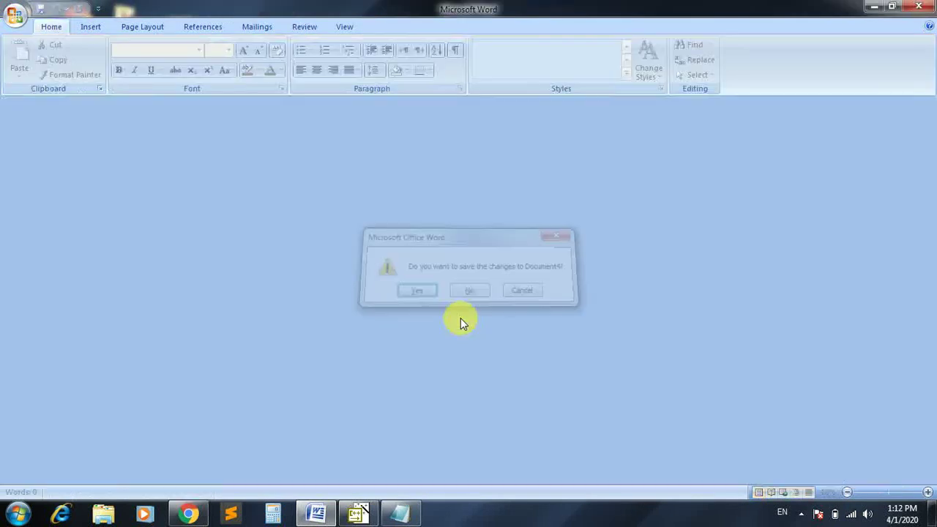
key(n)
key(ctrl+n)
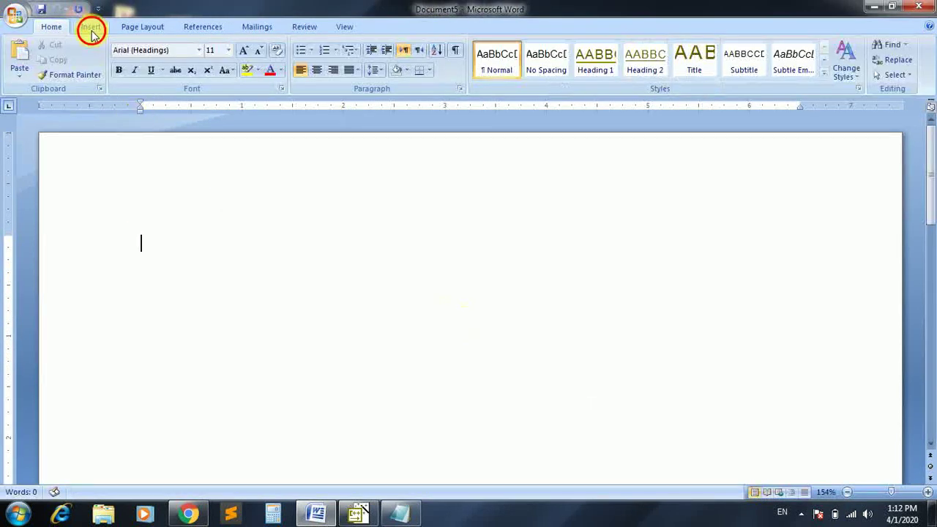
- Switch to Draw Table and draw the outer table frame across the page
click(91, 31)
click(107, 64)
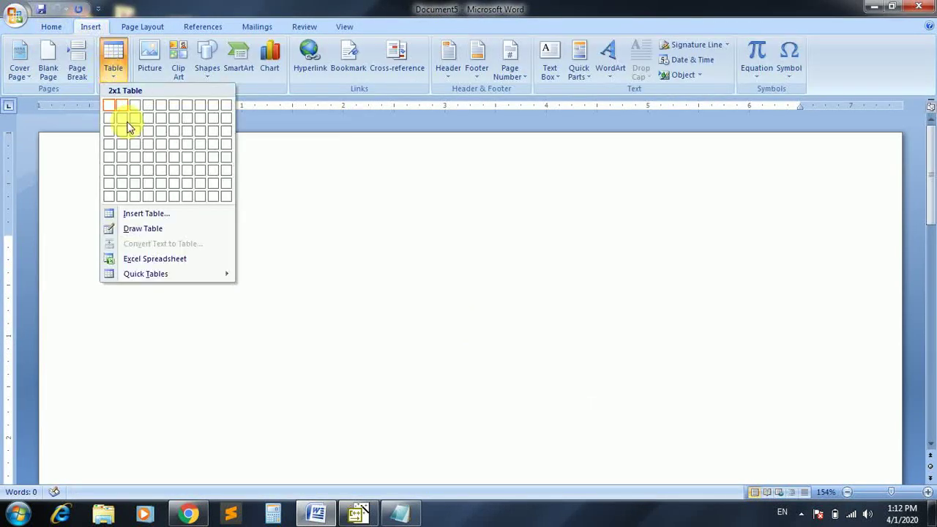
click(151, 229)
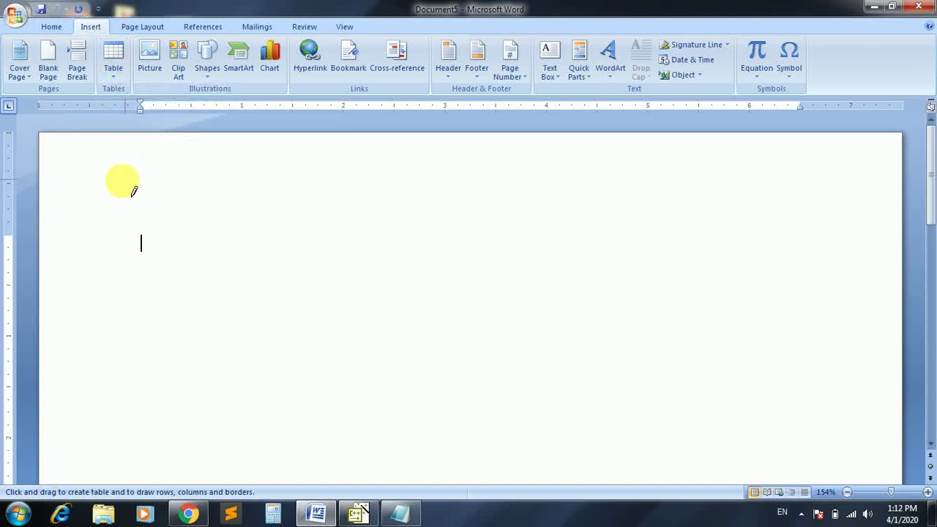
mouse_move(111, 192)
mouse_down()
mouse_move(802, 442)
mouse_move(503, 393)
mouse_up()
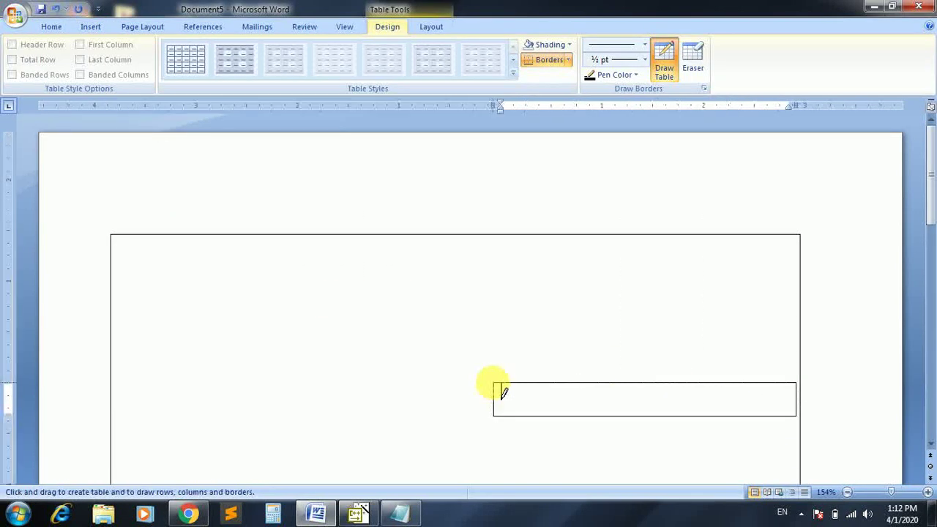
key(ctrl+z)
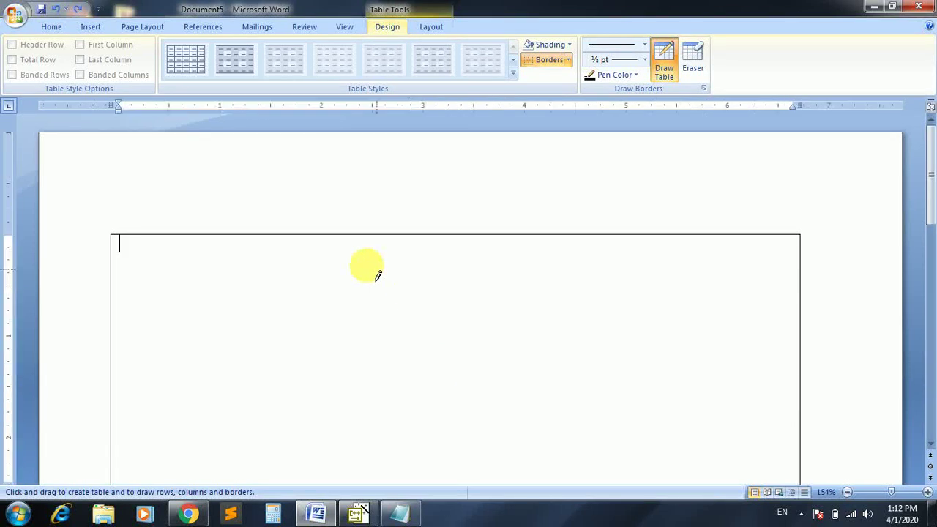
- Draw a row line, a full-height column line and two smaller splits, then close the document
drag(134, 302, 527, 306)
drag(296, 247, 301, 438)
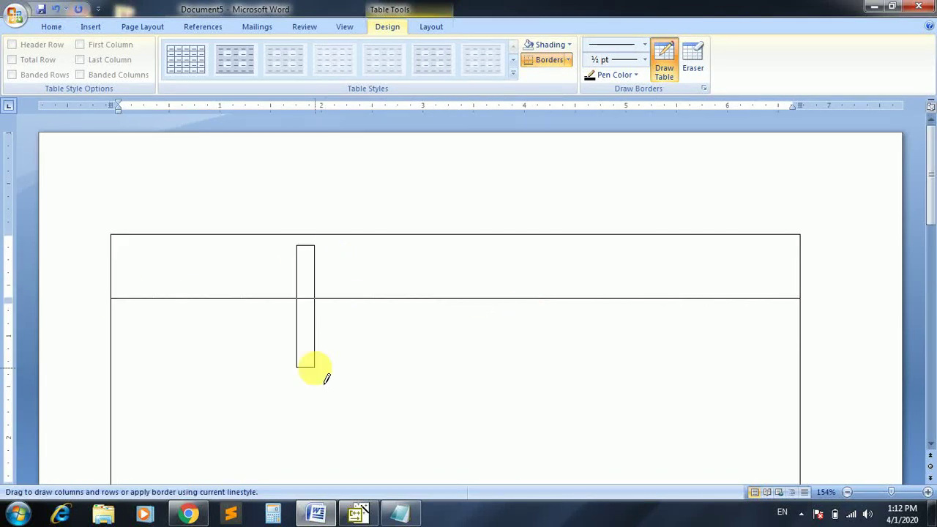
drag(124, 359, 292, 357)
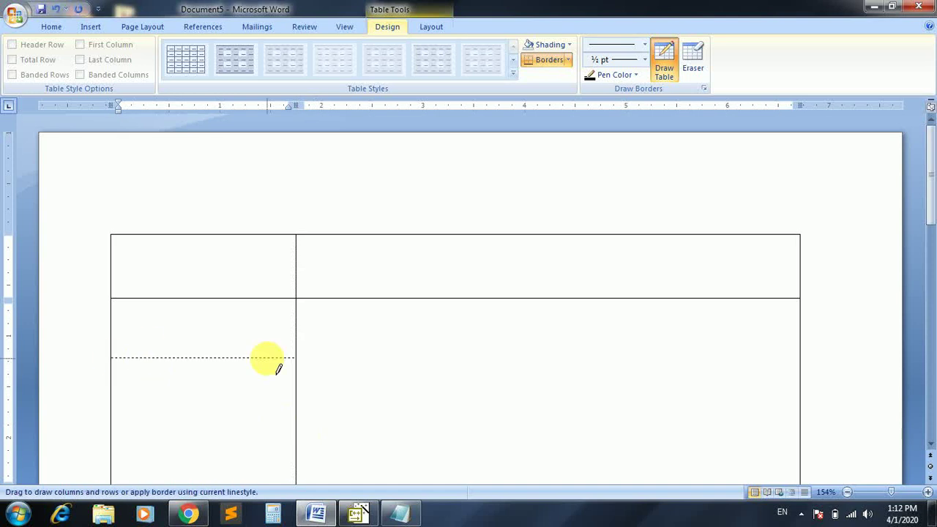
drag(202, 237, 202, 338)
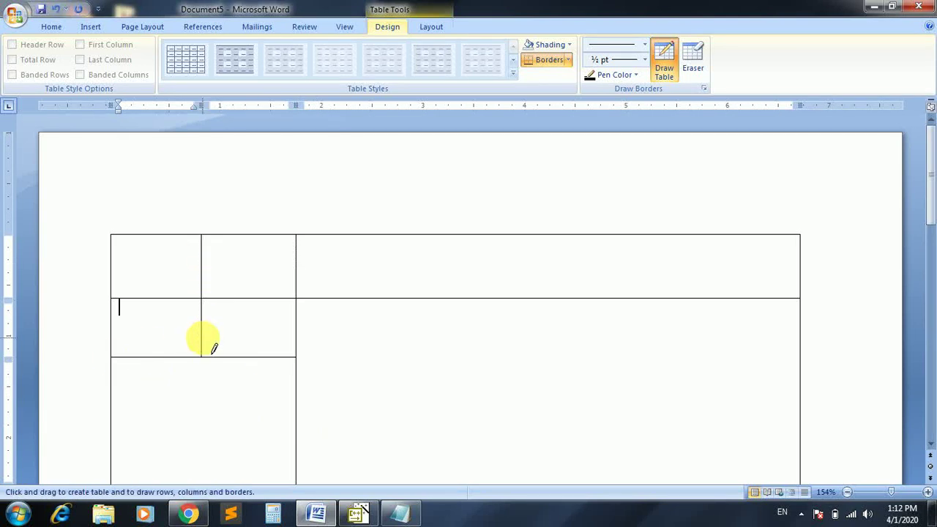
key(ctrl+w)
- Discard the unsaved changes and type the heading line starting with 'Name'
key(n)
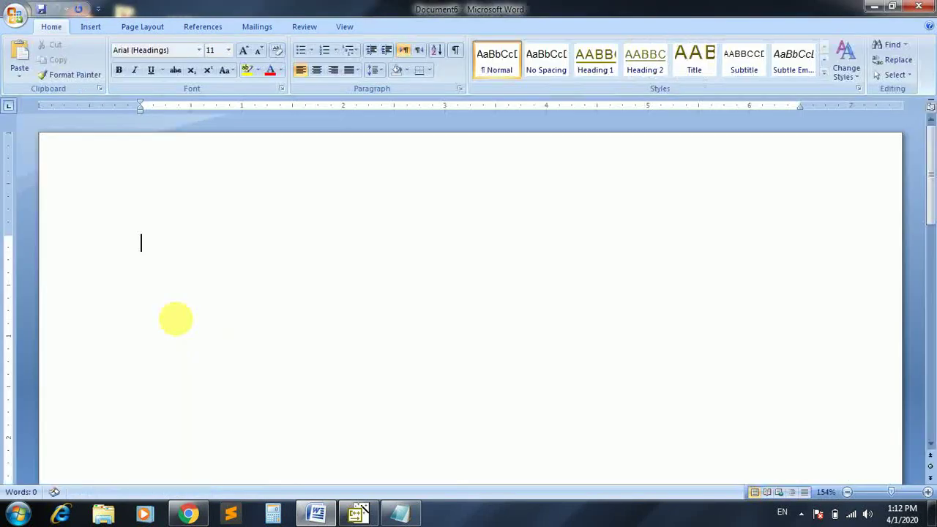
click(88, 29)
click(110, 65)
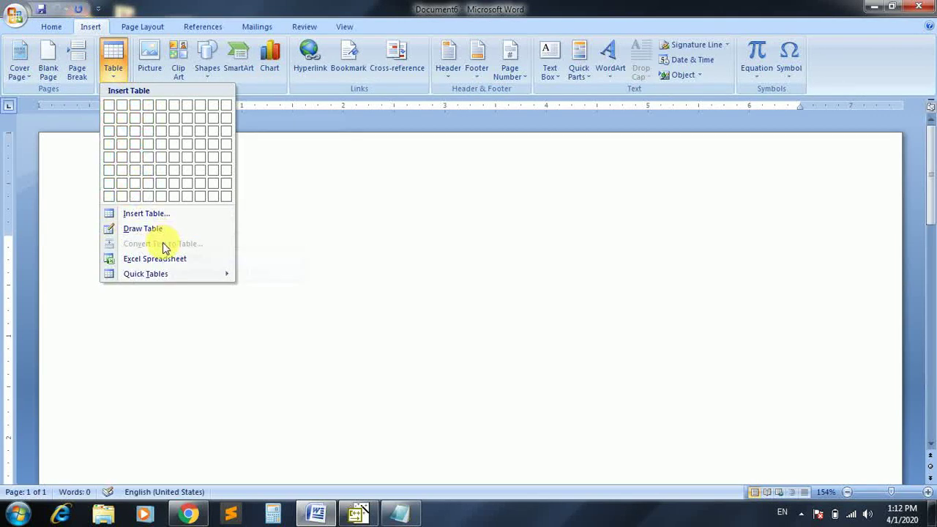
click(275, 224)
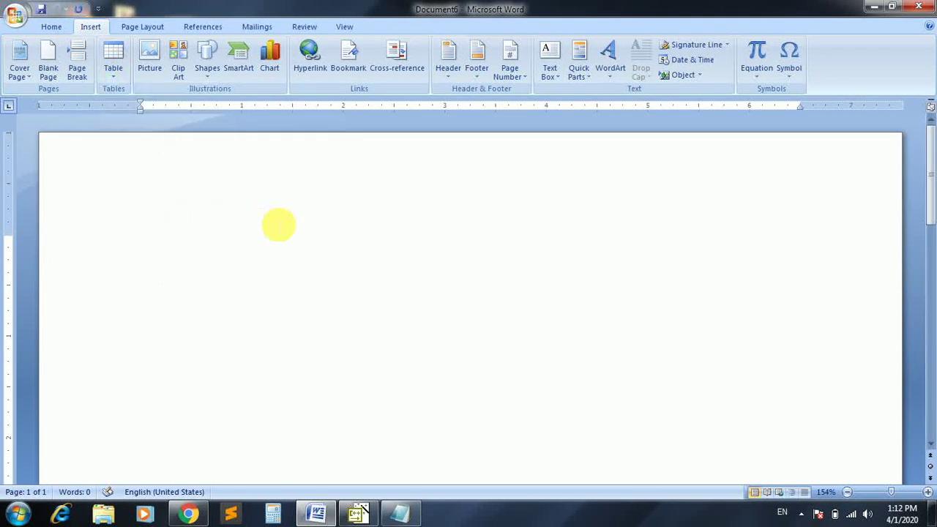
text(Name Father name Address Class Class No DOB)
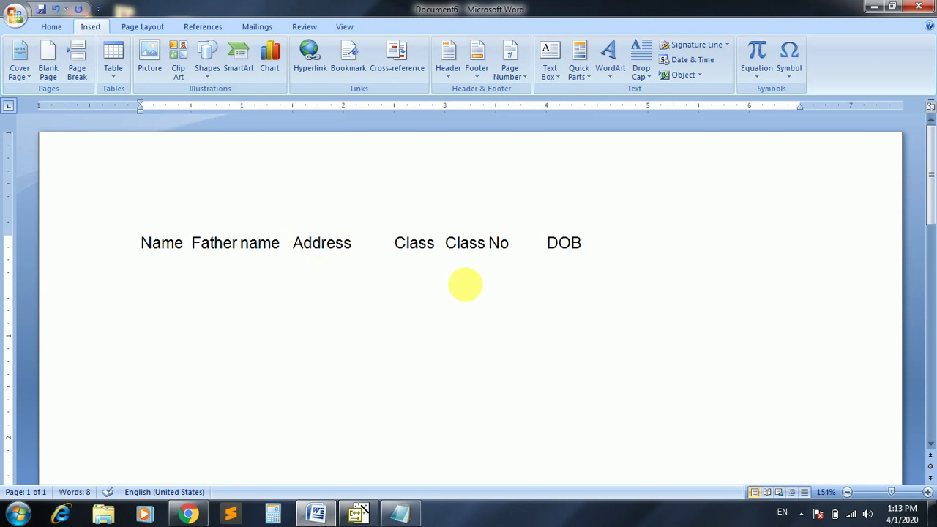
- Convert the Name-to-DOB heading line into a six-column table and add empty rows beneath it
drag(505, 277, 100, 308)
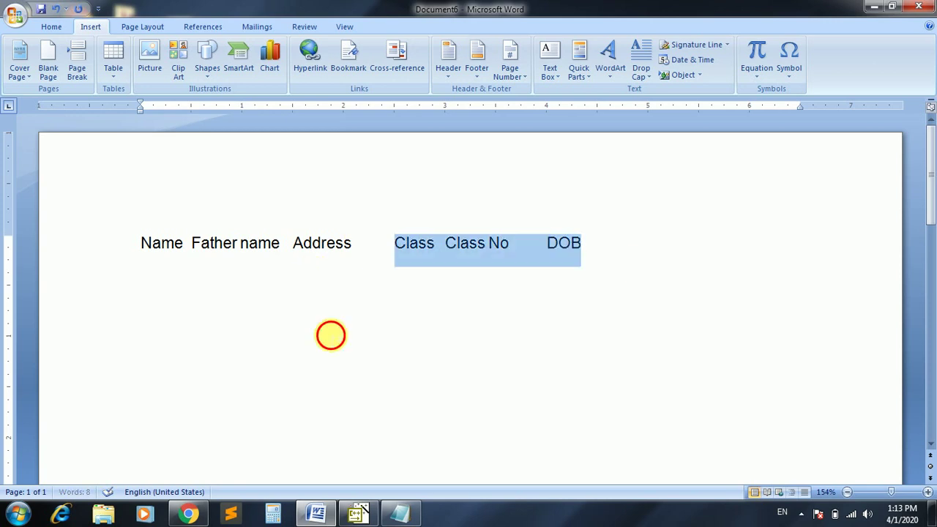
click(112, 62)
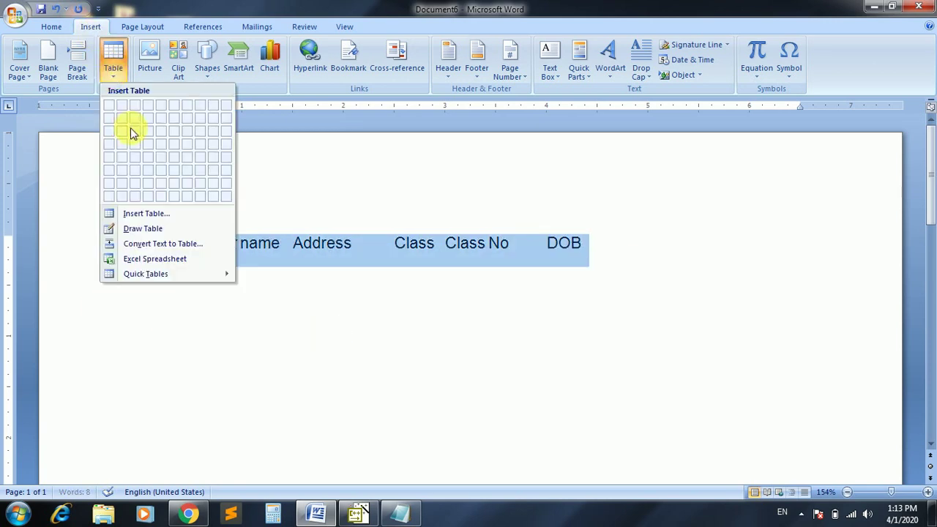
click(158, 245)
click(465, 325)
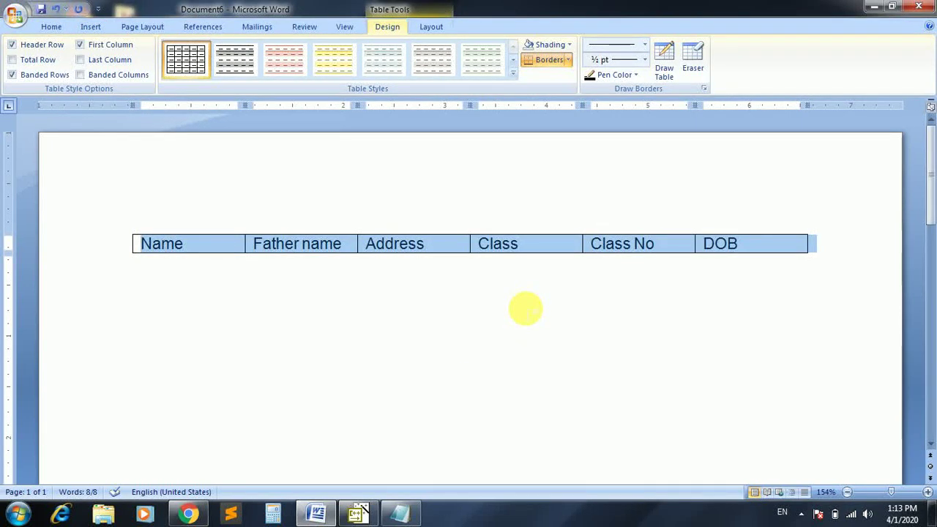
click(749, 252)
key(Tab)
key(Tab)
key(Tab)
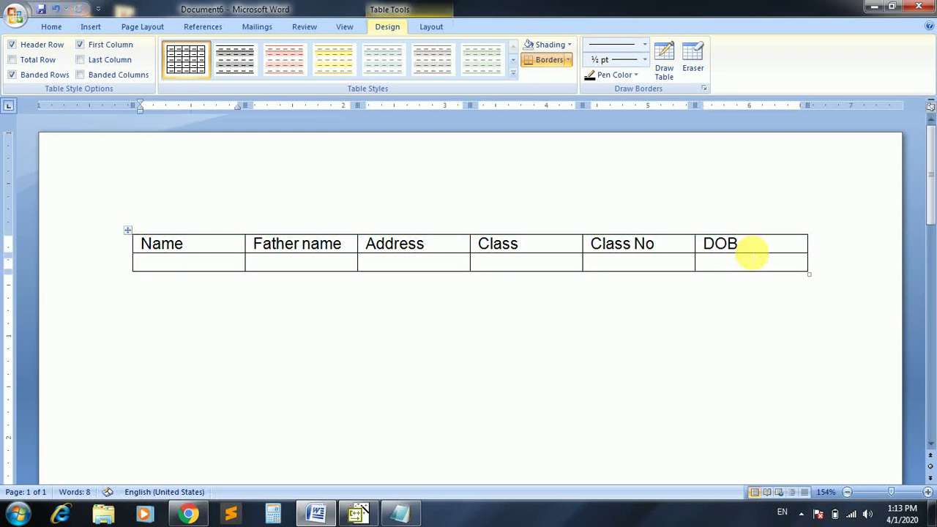
key(Tab)
key(Tab)
key(Tab)
key(Tab)
key(Tab)
key(Tab)
key(Tab)
key(Tab)
key(Tab)
key(Tab)
key(Tab)
key(Tab)
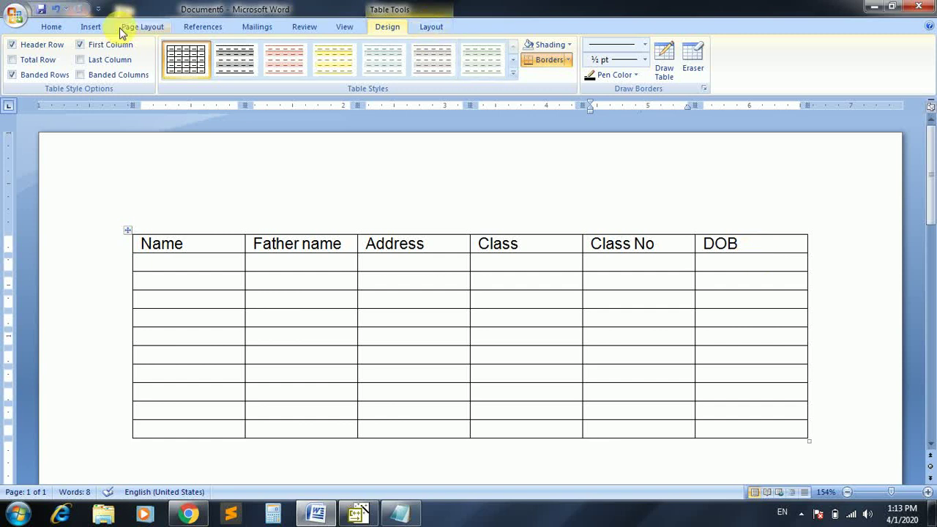
- Draw two vertical dividers inside the Name cell, then start a new blank document
click(86, 29)
click(114, 70)
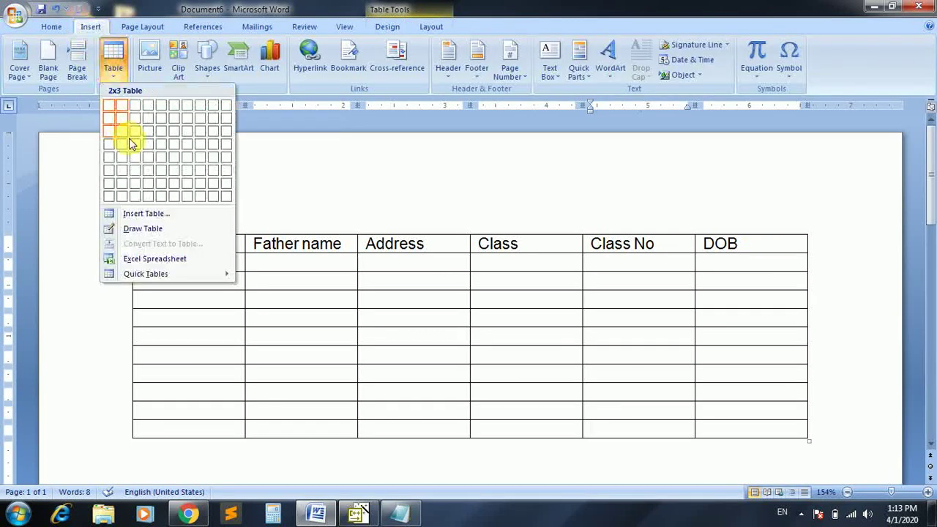
click(143, 228)
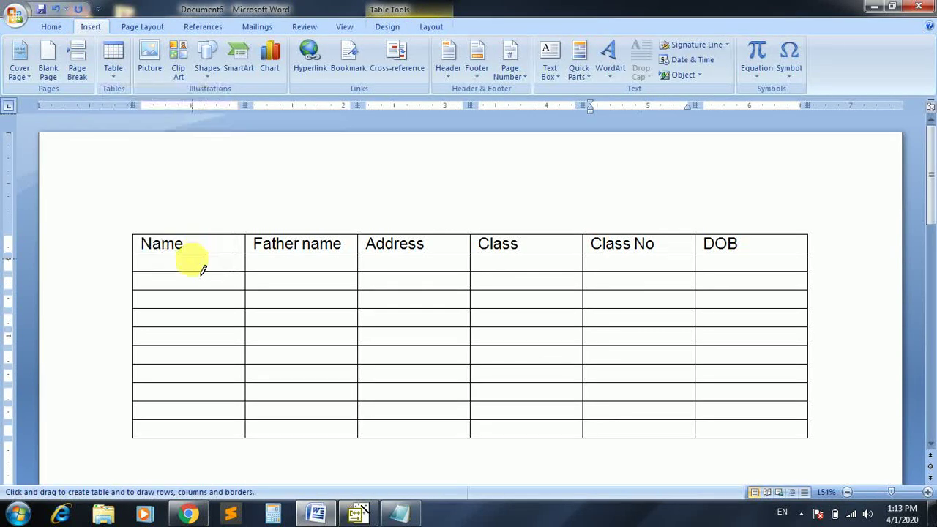
drag(195, 236, 195, 269)
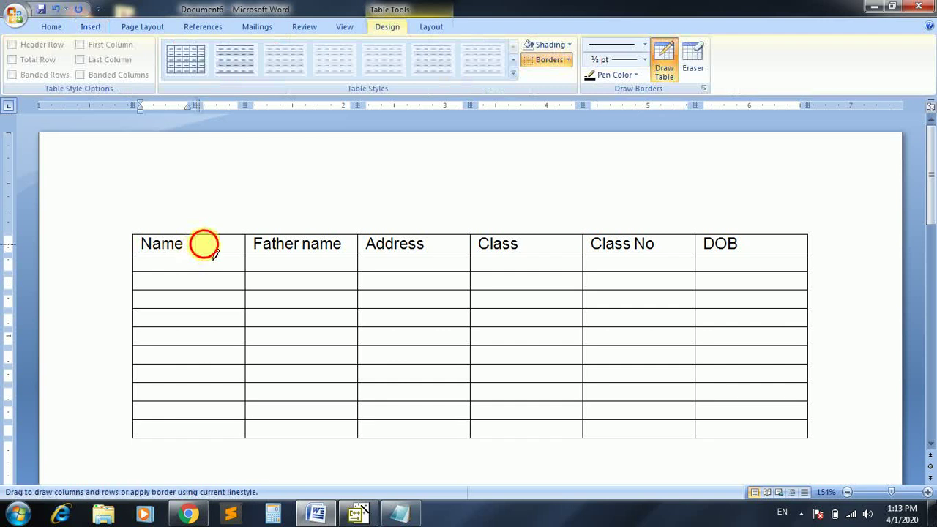
drag(221, 235, 221, 269)
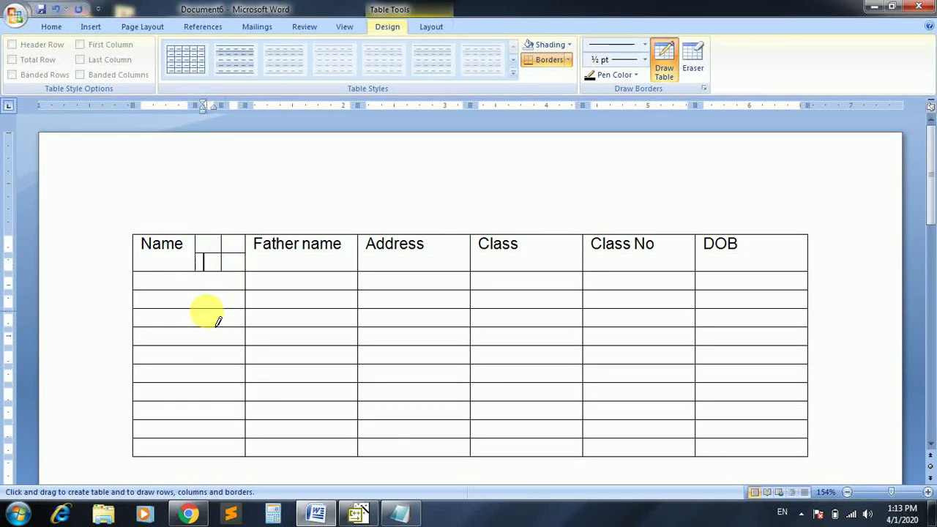
key(ctrl+n)
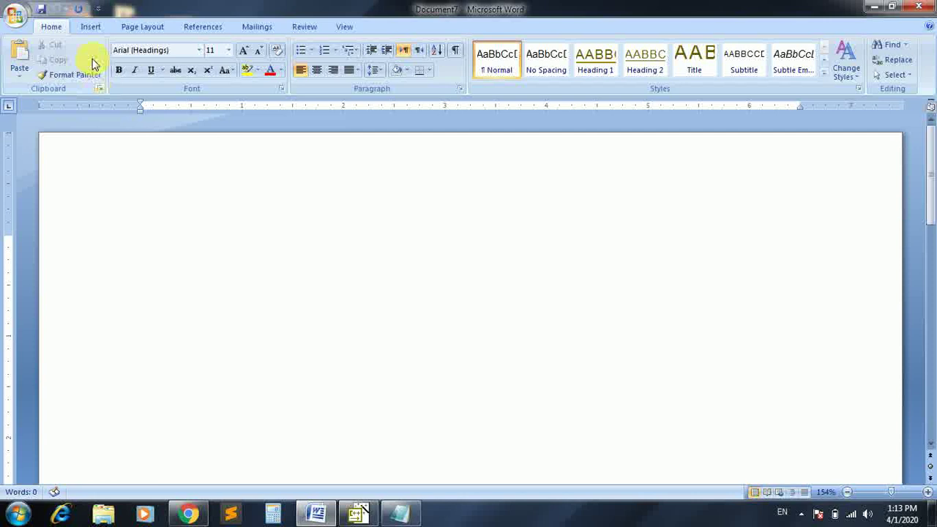
click(89, 27)
click(113, 69)
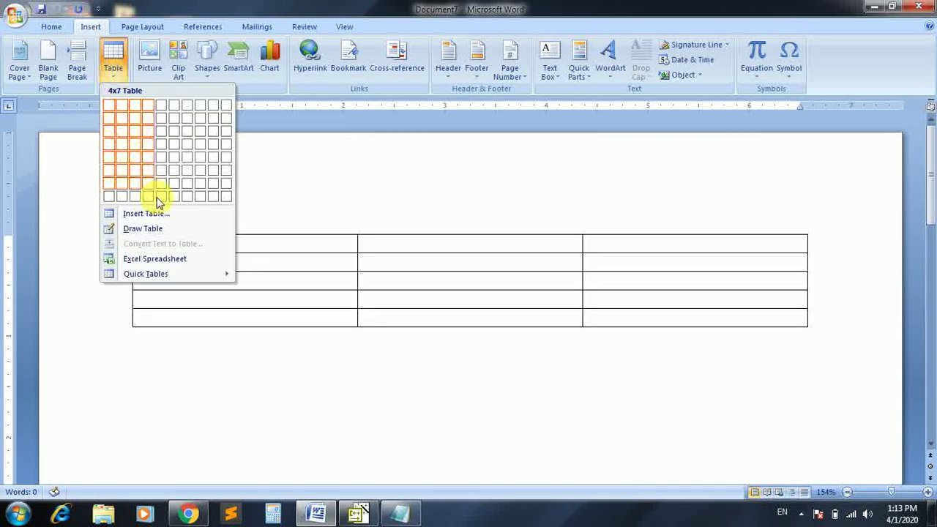
click(137, 262)
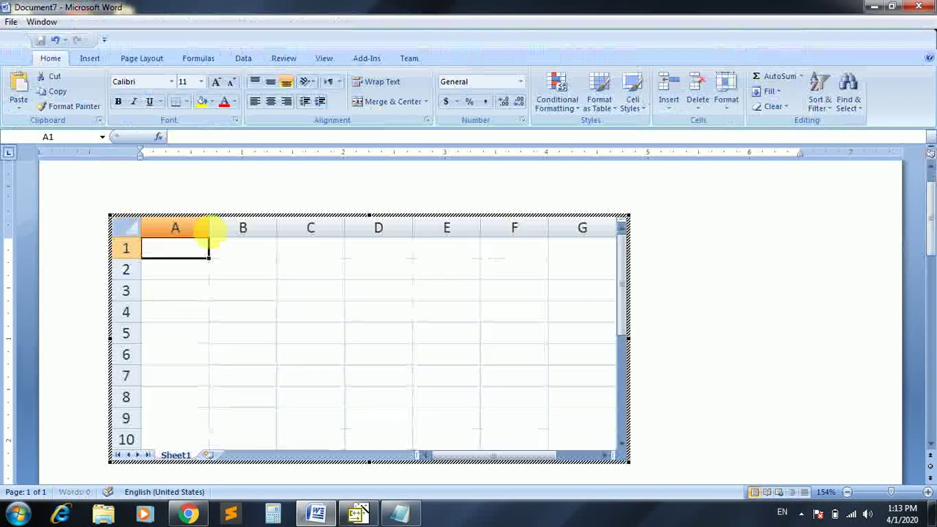
click(197, 274)
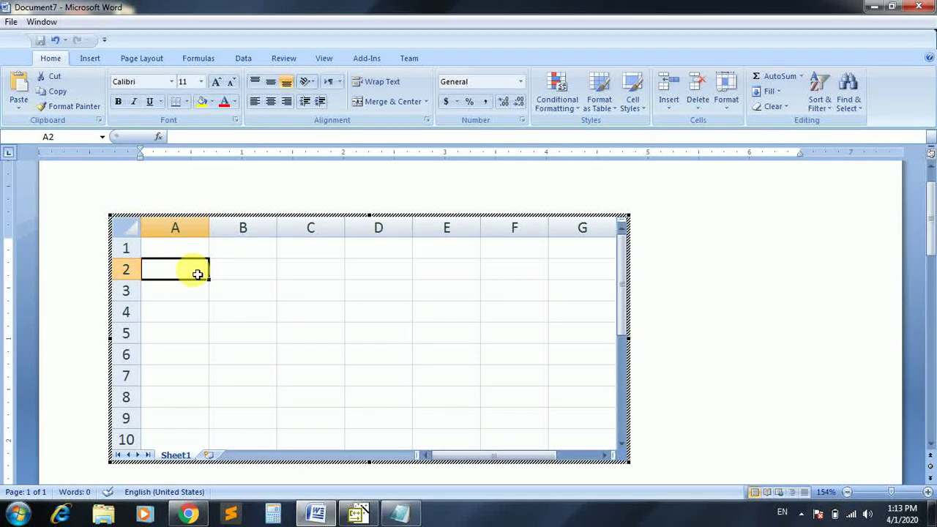
key(Right)
text(444 444 444)
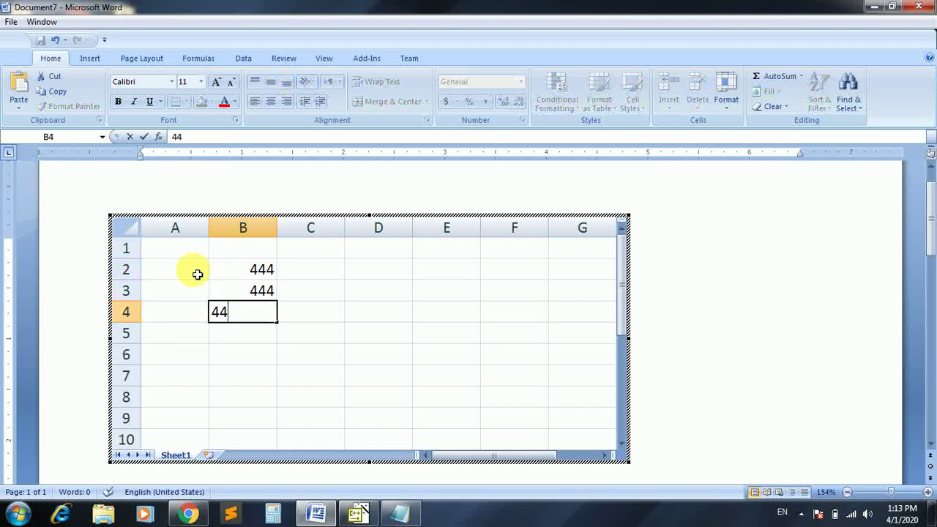
text( 444 444 )
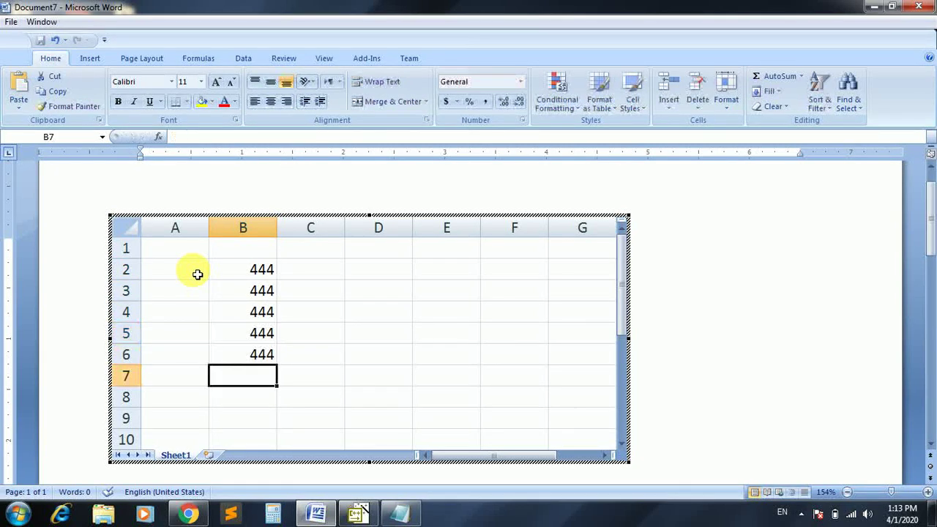
text(4444)
key(Return)
key(Return)
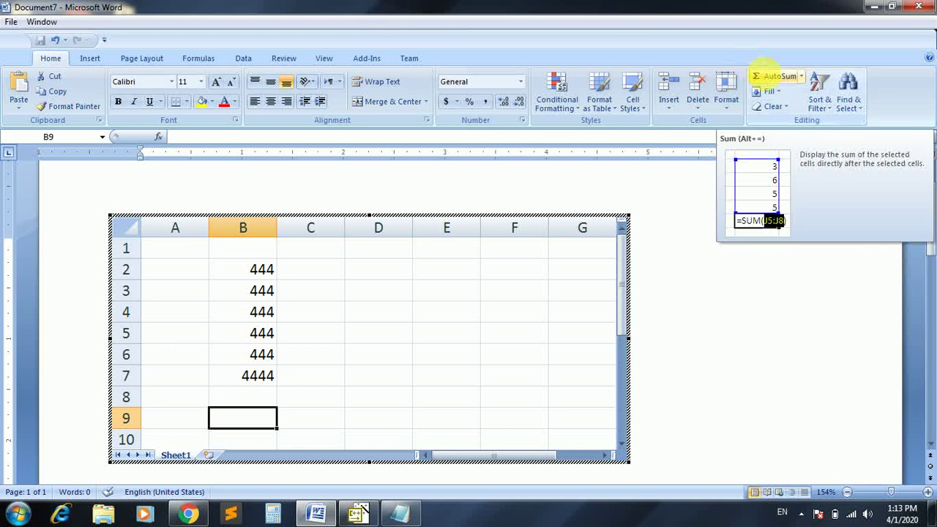
click(765, 79)
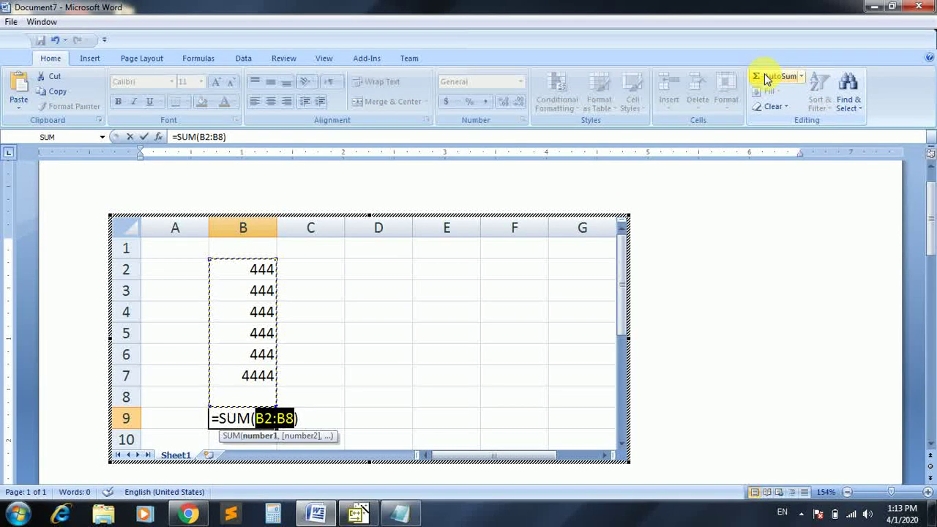
key(Return)
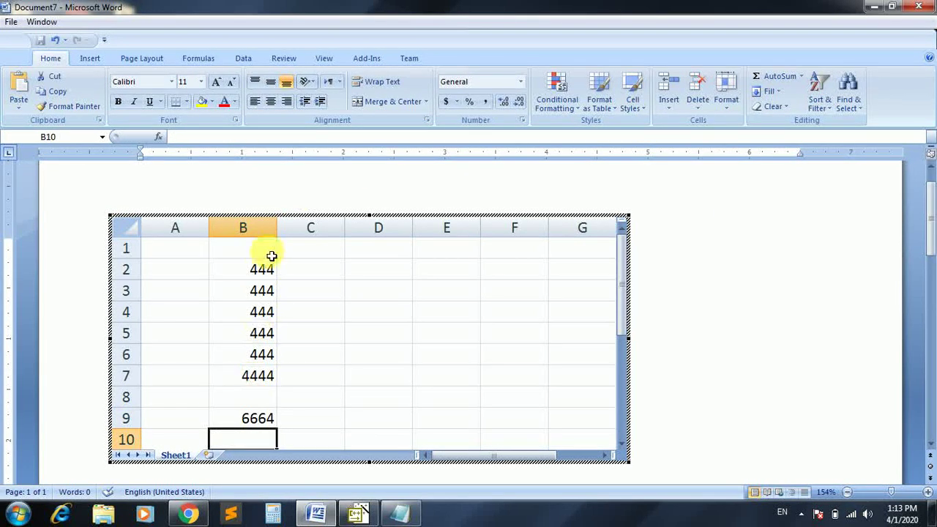
double_click(258, 421)
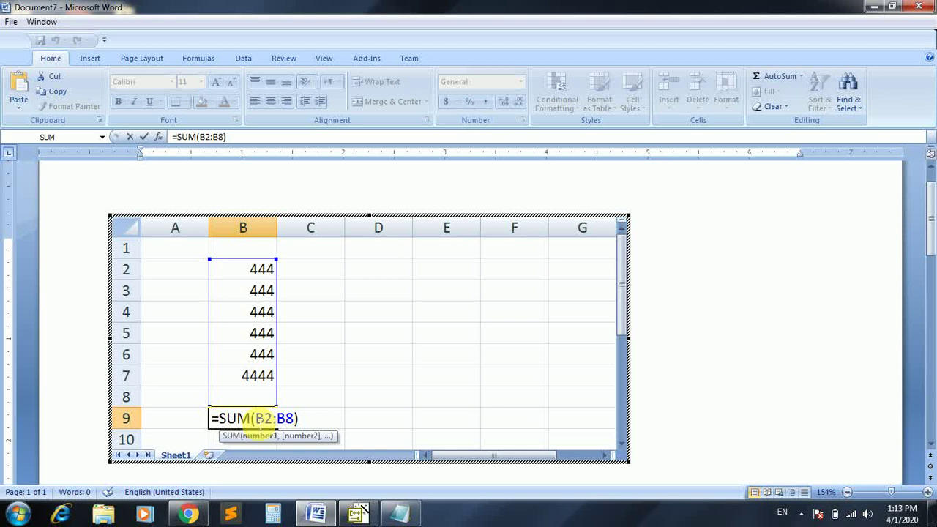
click(339, 370)
click(469, 331)
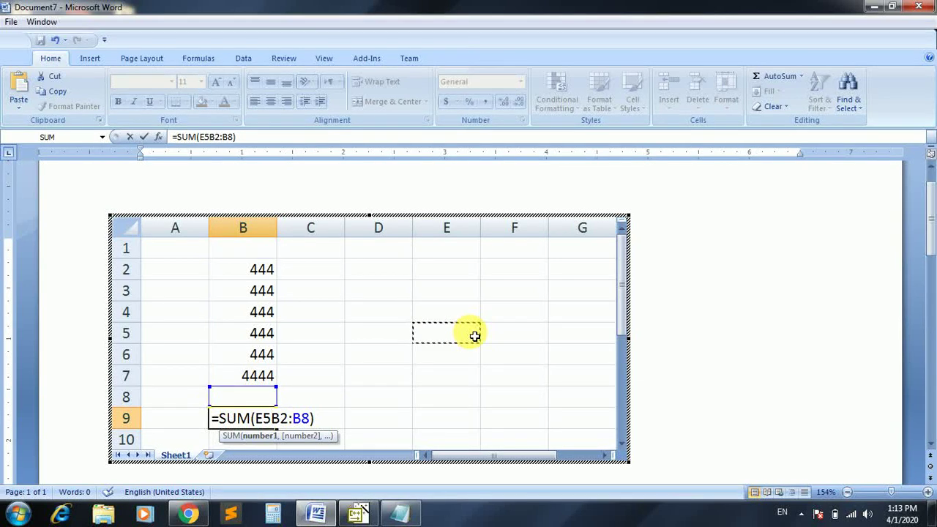
key(Escape)
key(Escape)
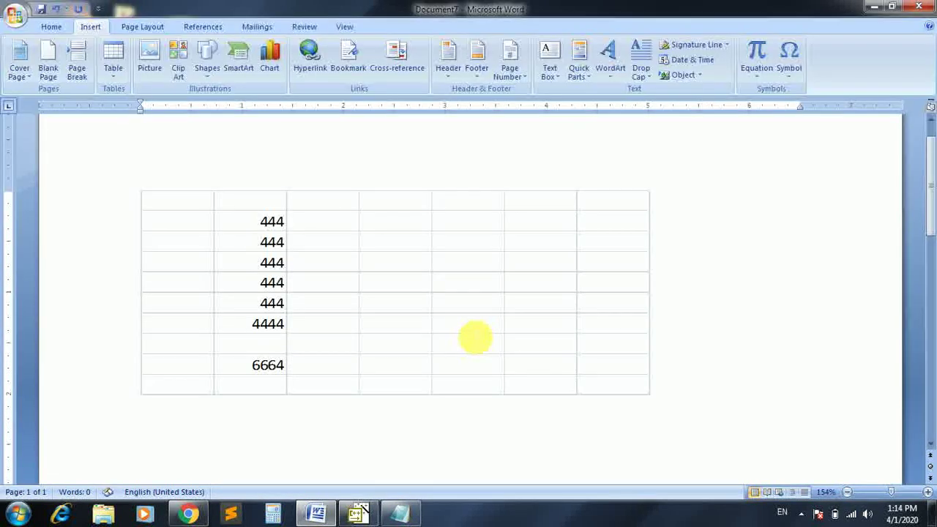
click(416, 299)
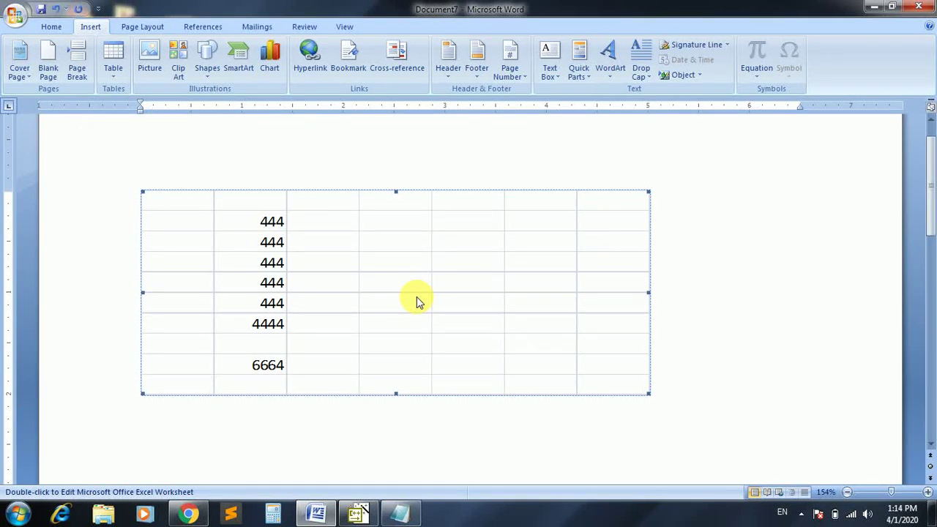
- Remove the embedded Excel sheet and insert the Double Table Greek alphabet (Alpha to Omega) Quick Table
key(Delete)
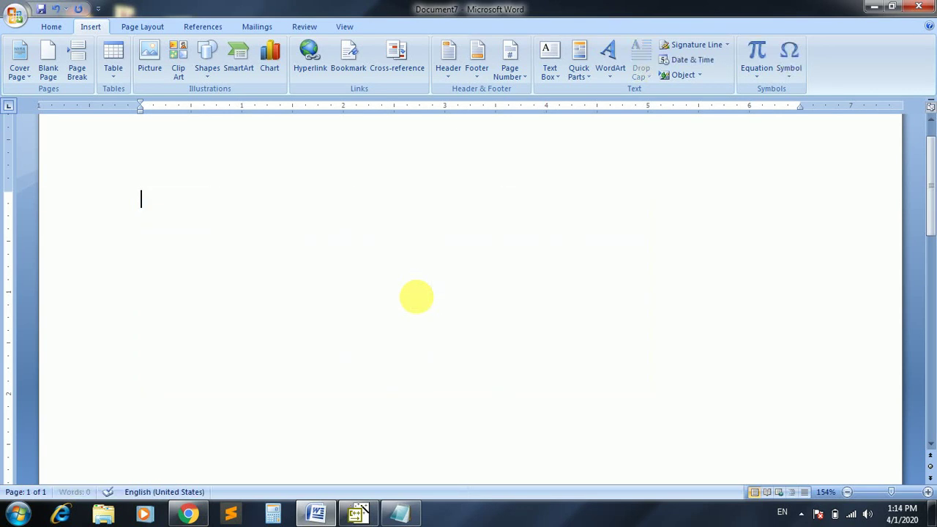
click(113, 73)
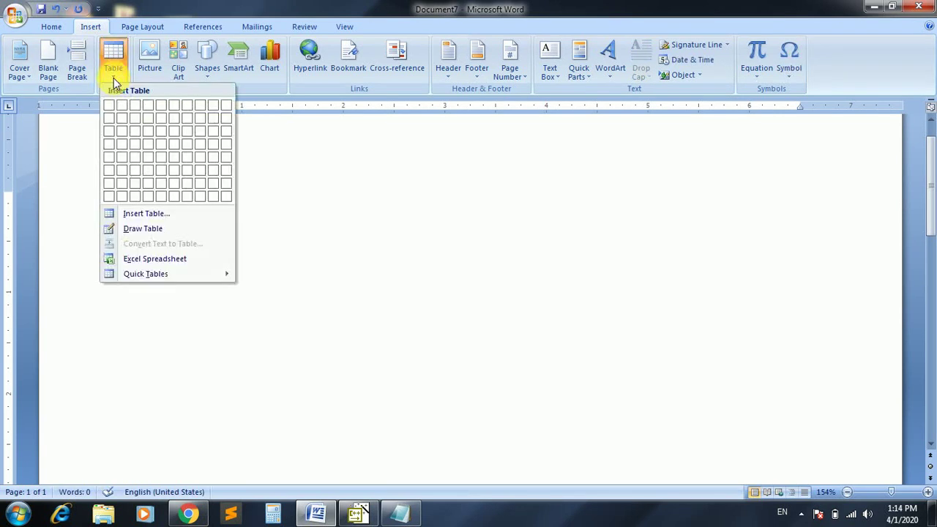
mouse_move(173, 275)
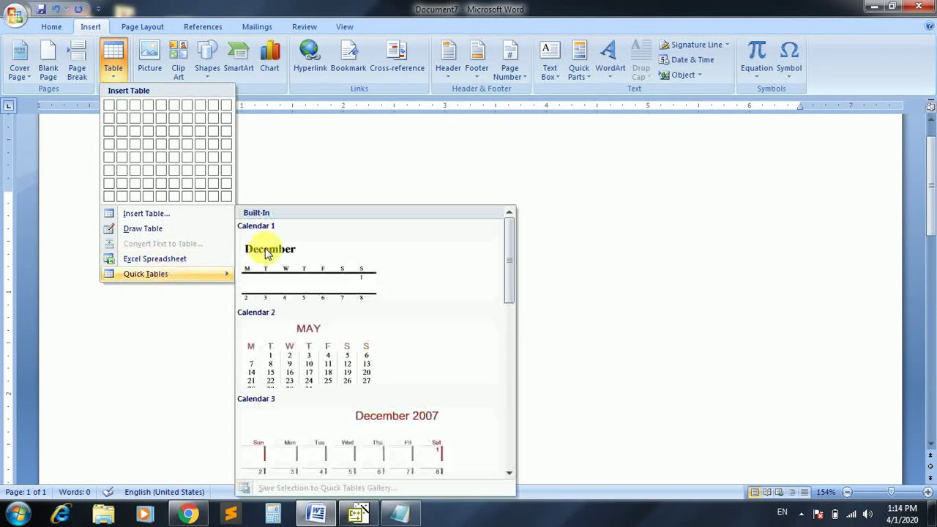
drag(509, 259, 510, 325)
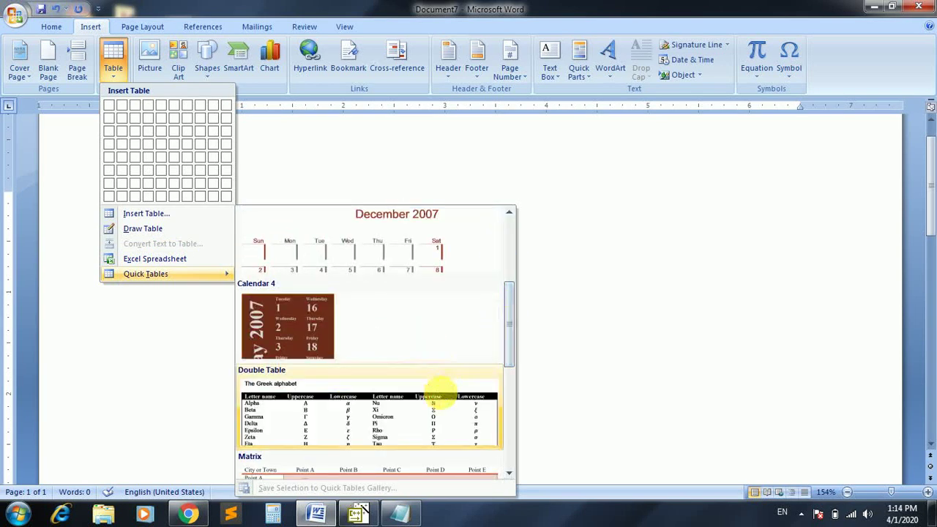
click(440, 387)
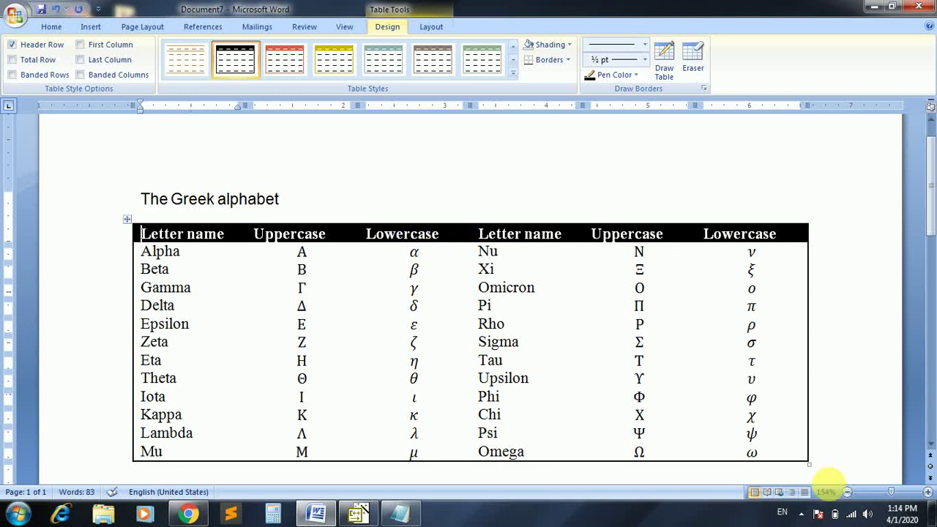
click(801, 514)
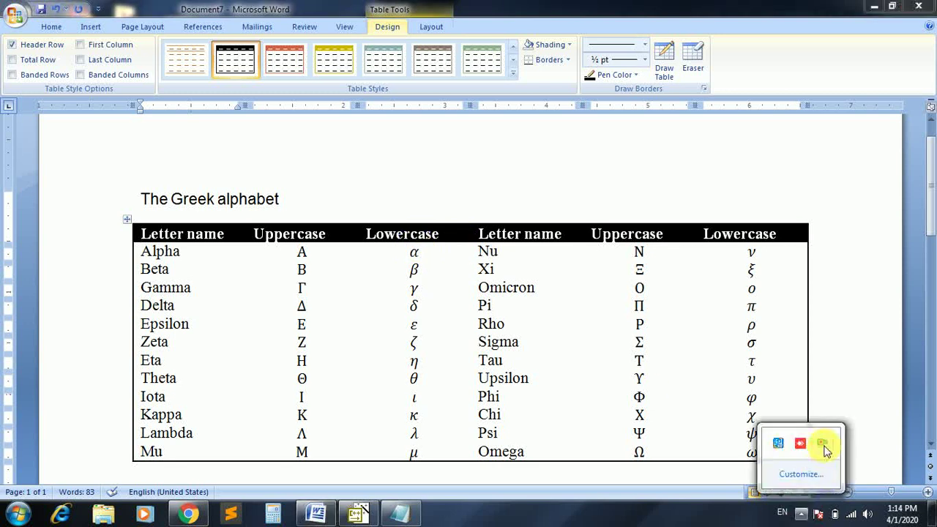
right_click(823, 445)
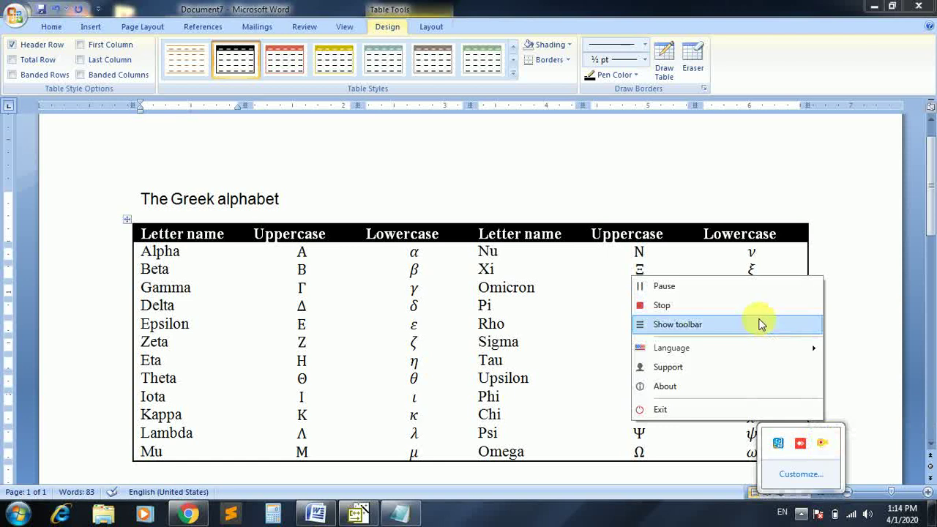